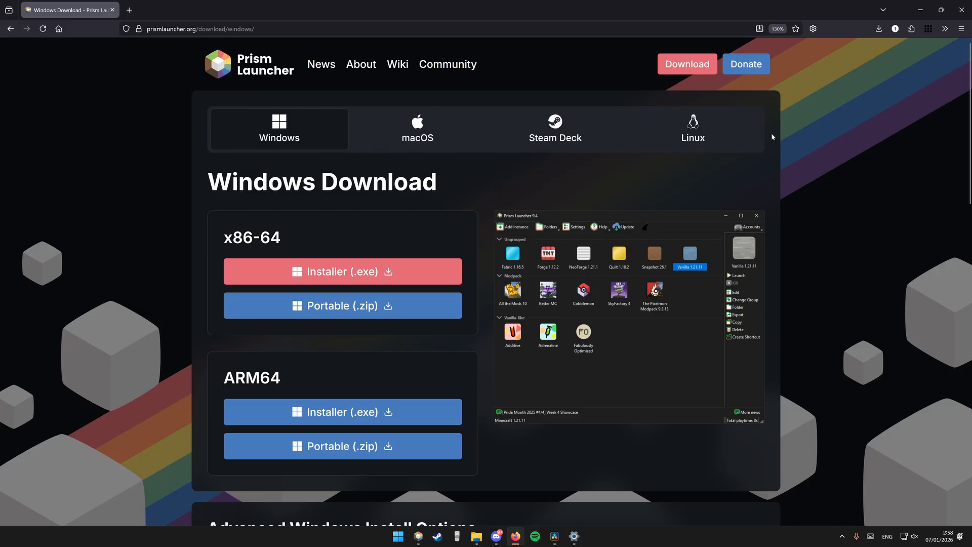
On the Prism Launcher download page, view the Linux download options
click(694, 137)
Go back to the Windows downloads, then choose the Dark theme in Quick Setup
click(243, 136)
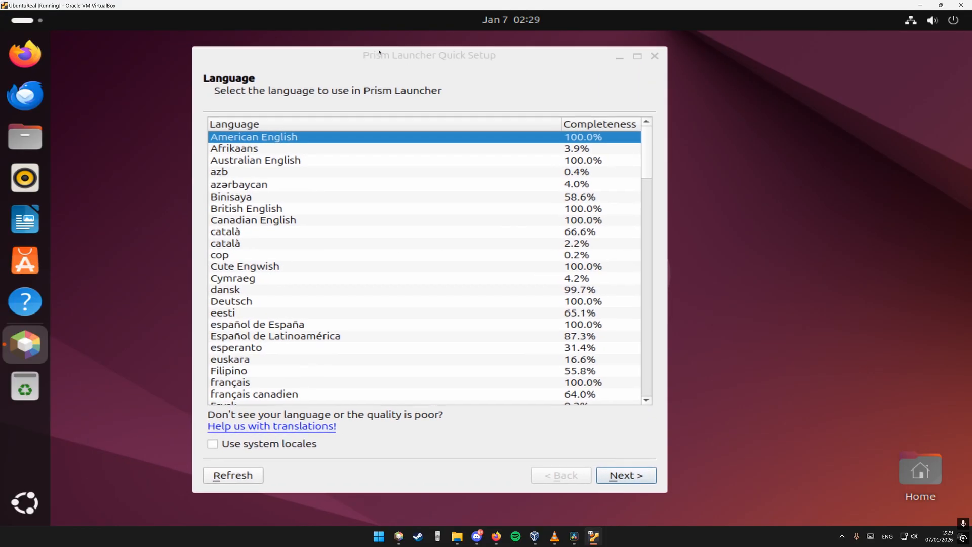
click(652, 484)
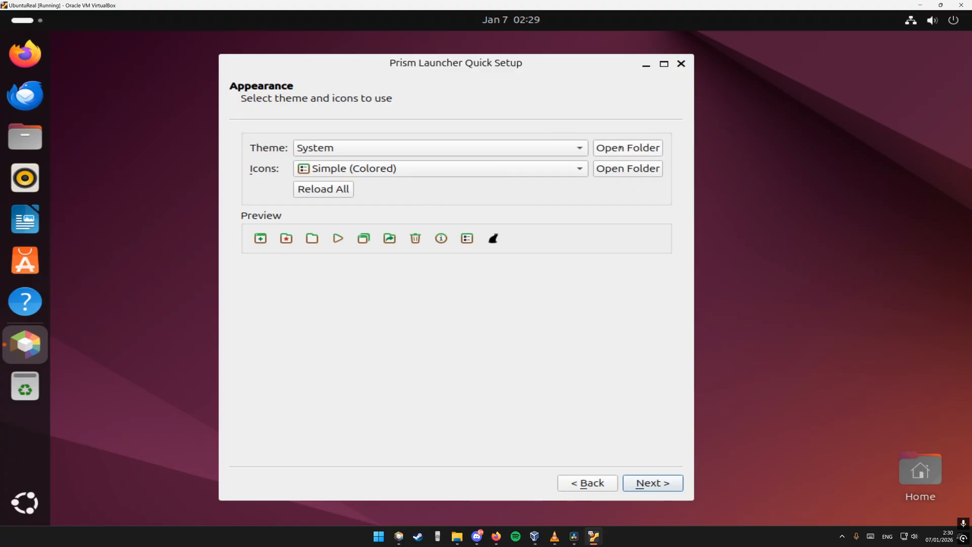
click(553, 148)
click(482, 132)
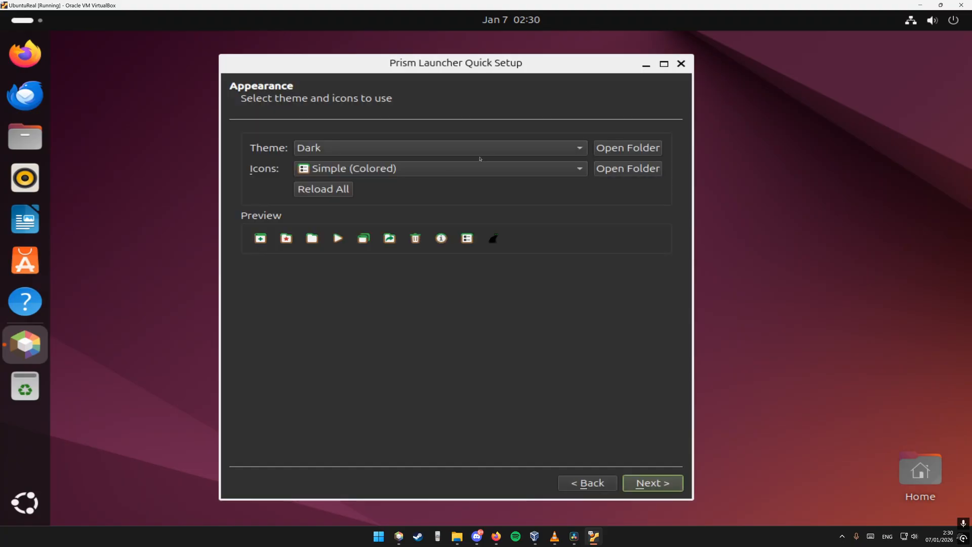
click(467, 172)
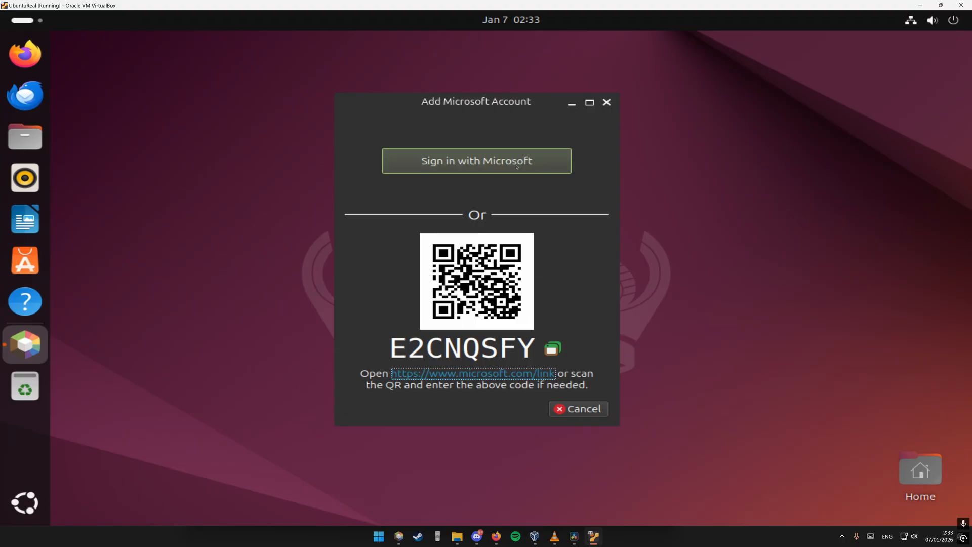
Open the microsoft.com/link device-code page and dock Firefox on the right half
click(525, 377)
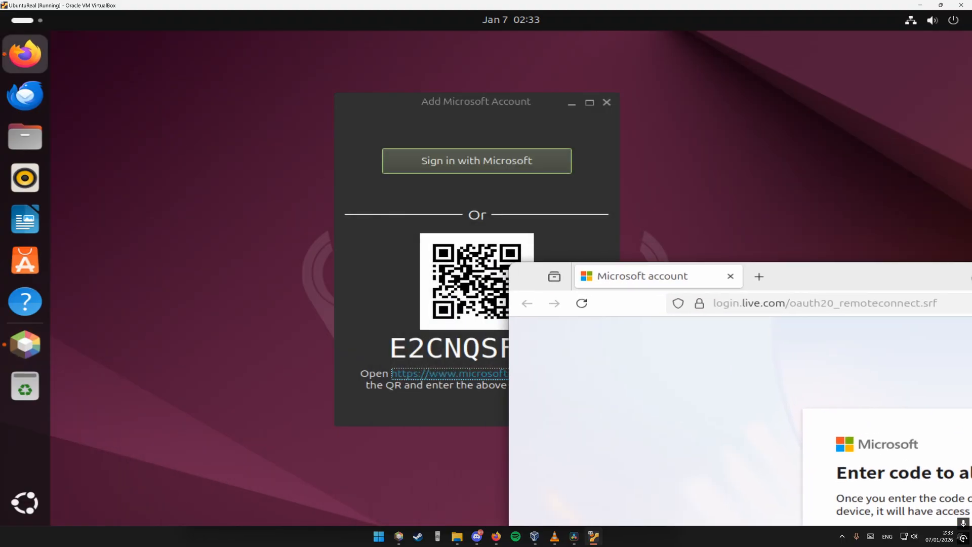
drag(879, 264, 885, 223)
click(446, 261)
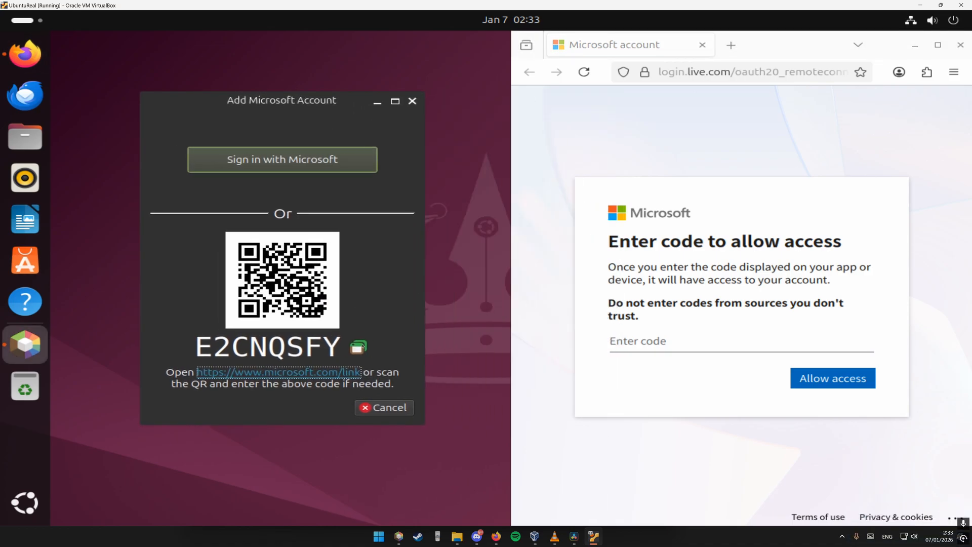
Paste the launcher's sign-in code into the code field and allow access
right_click(673, 342)
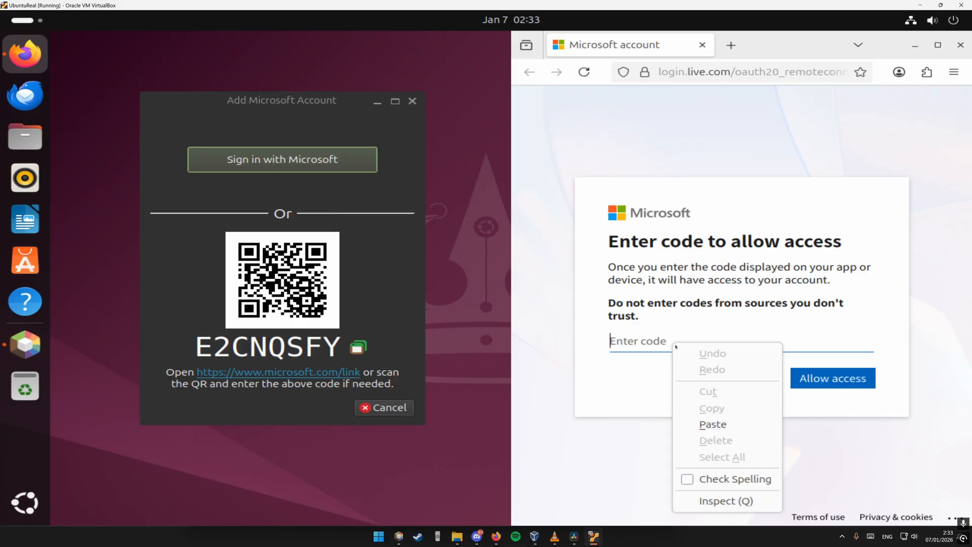
click(714, 425)
key(Tab)
key(Return)
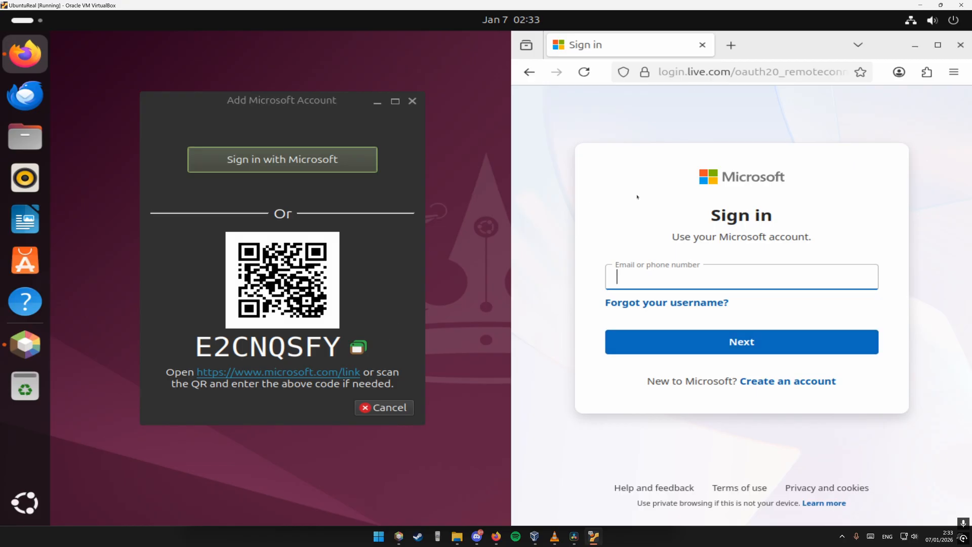
Enter the account e-mail address and the verification code sent by e-mail
click(768, 285)
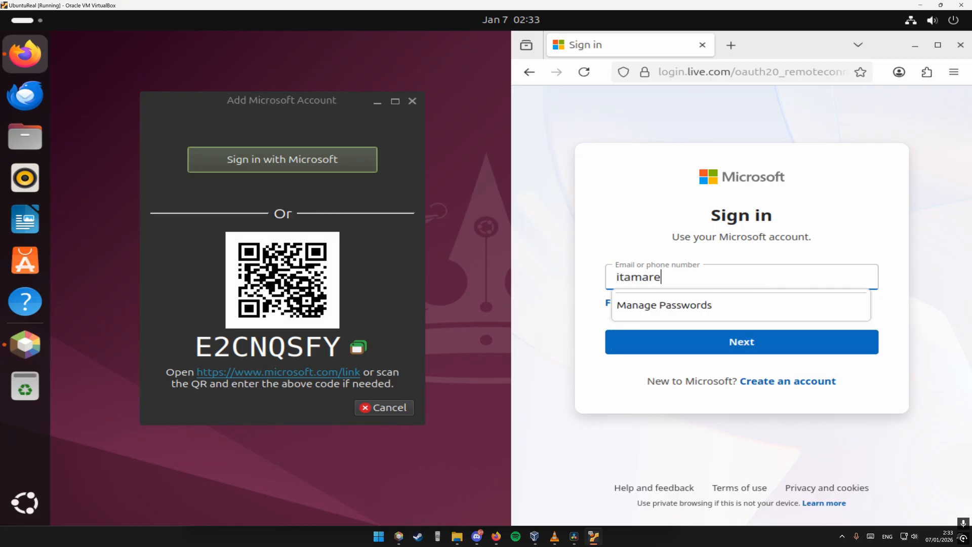
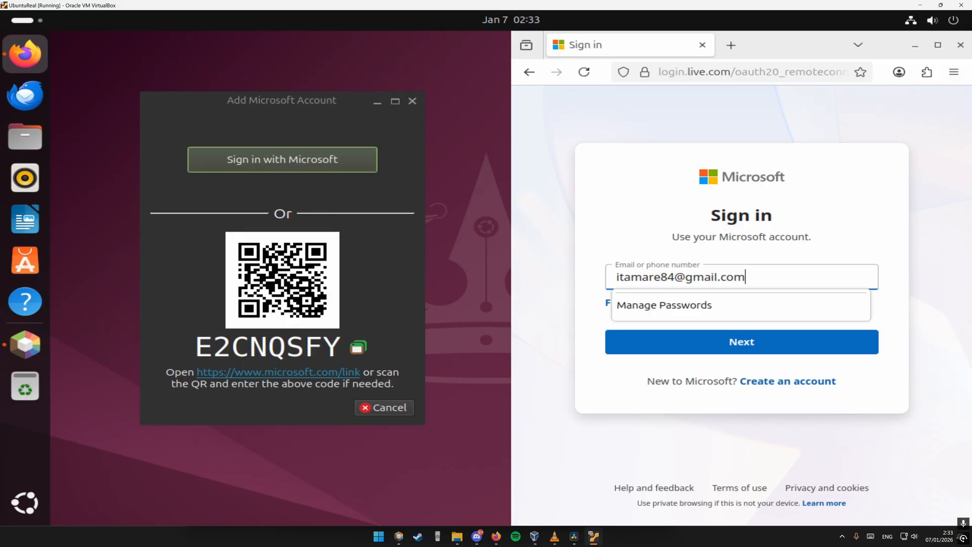
key(Return)
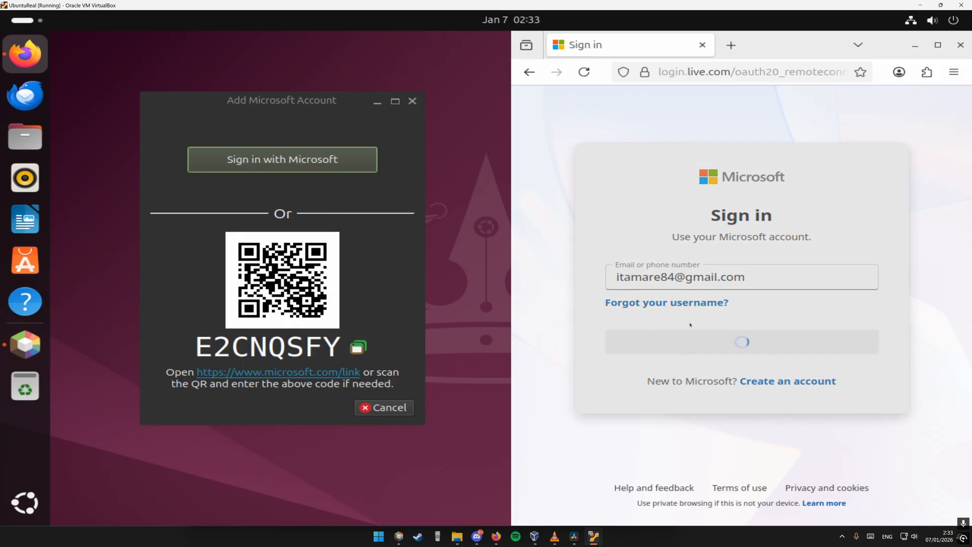
click(679, 332)
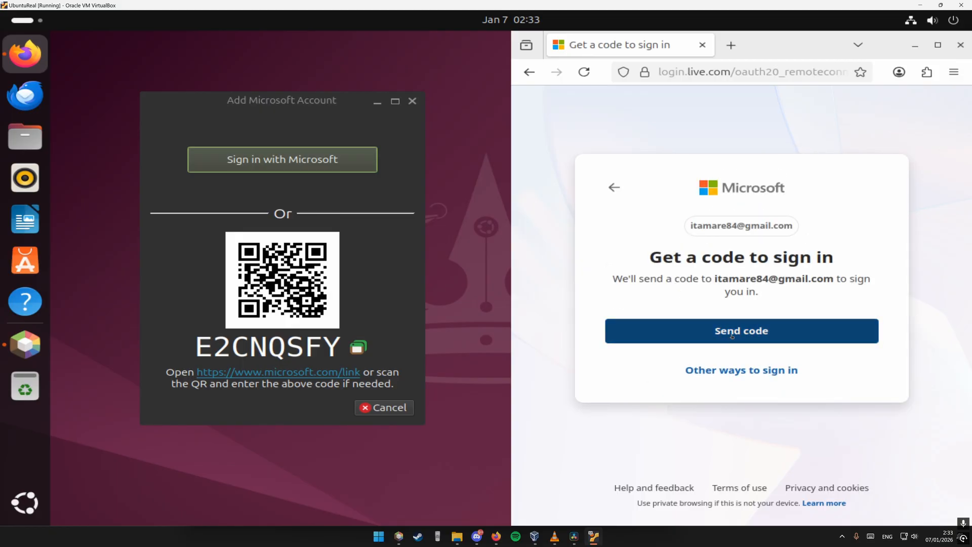
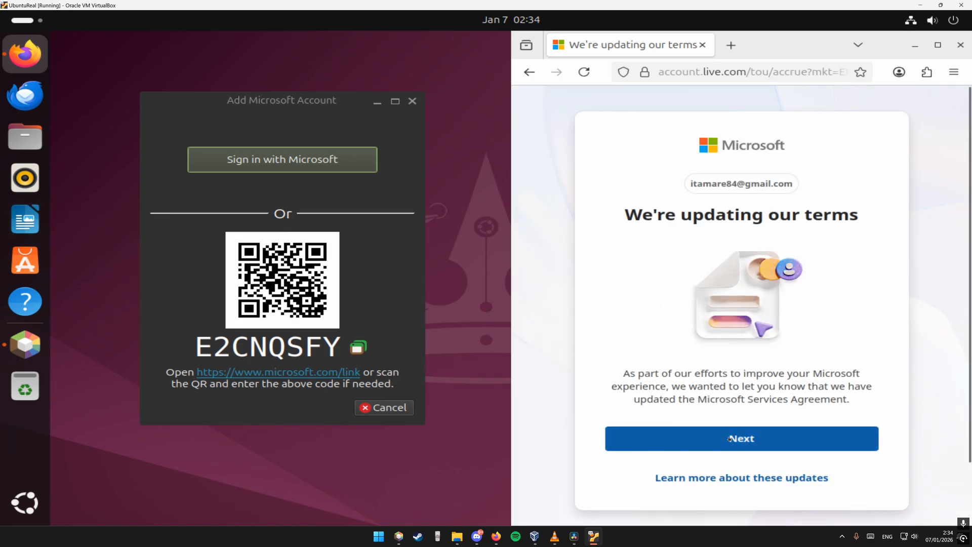
Accept the updated Microsoft terms and choose to stay signed in
scroll(735, 426, down, 2)
click(772, 374)
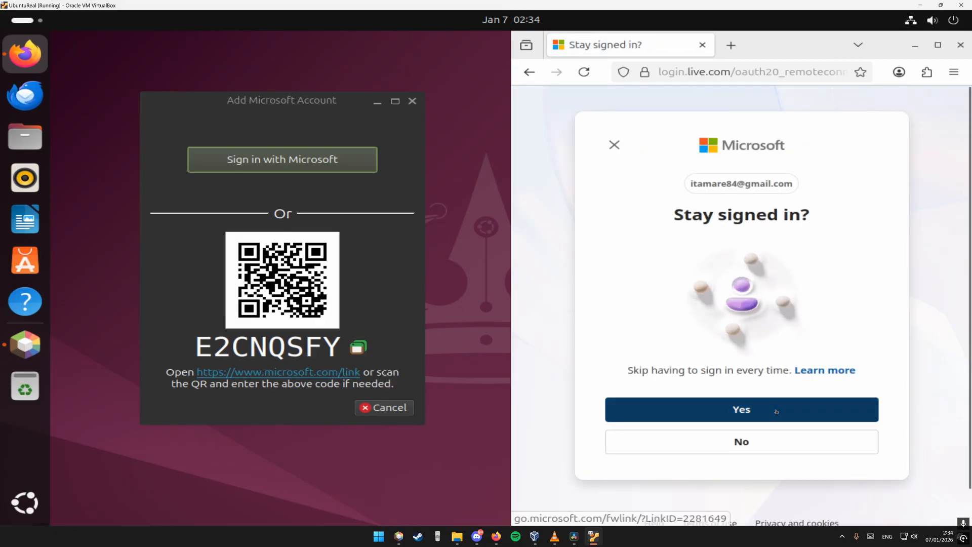
click(776, 411)
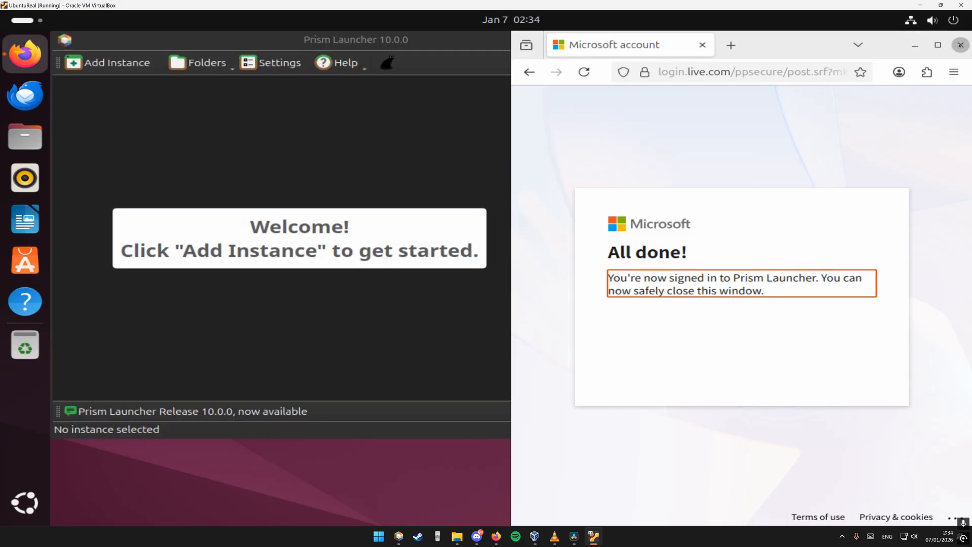
Close the Firefox window showing the All done! confirmation
click(961, 44)
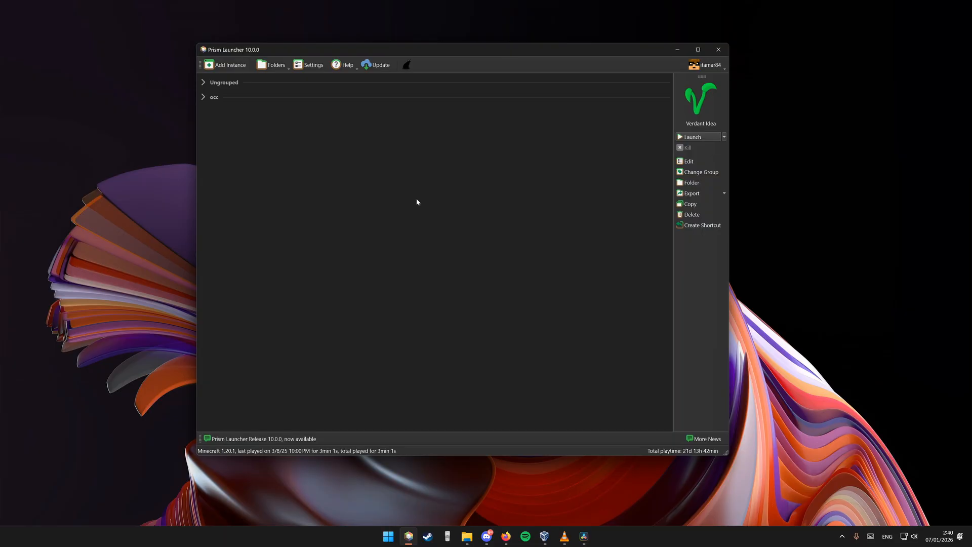
Review Java memory limits (512 MiB minimum, 16384 MiB maximum) in Settings, then check the accounts list
click(313, 67)
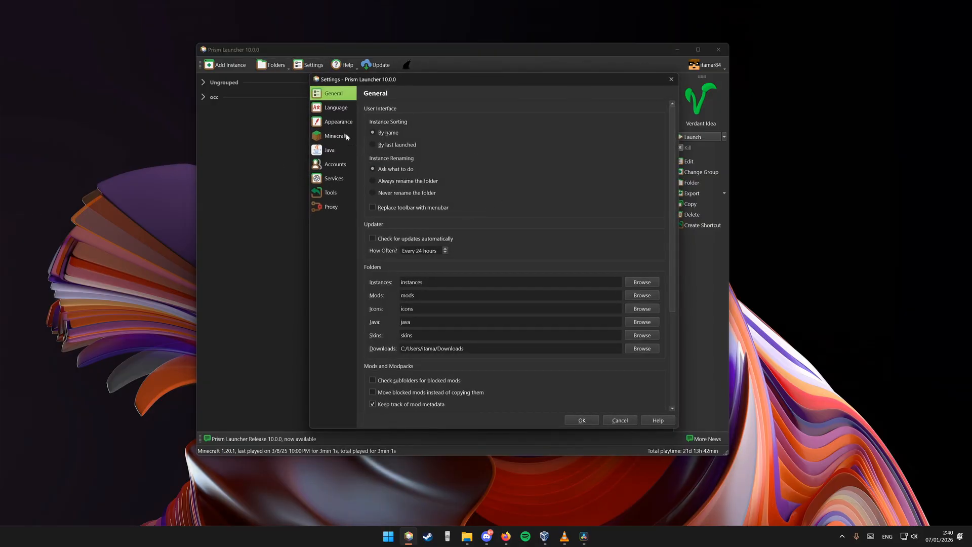
click(329, 149)
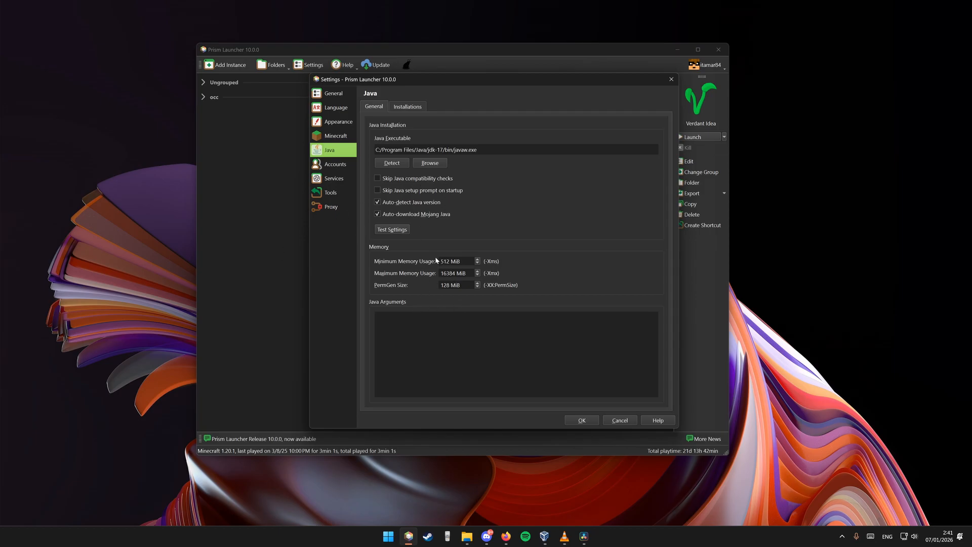
click(671, 79)
click(701, 71)
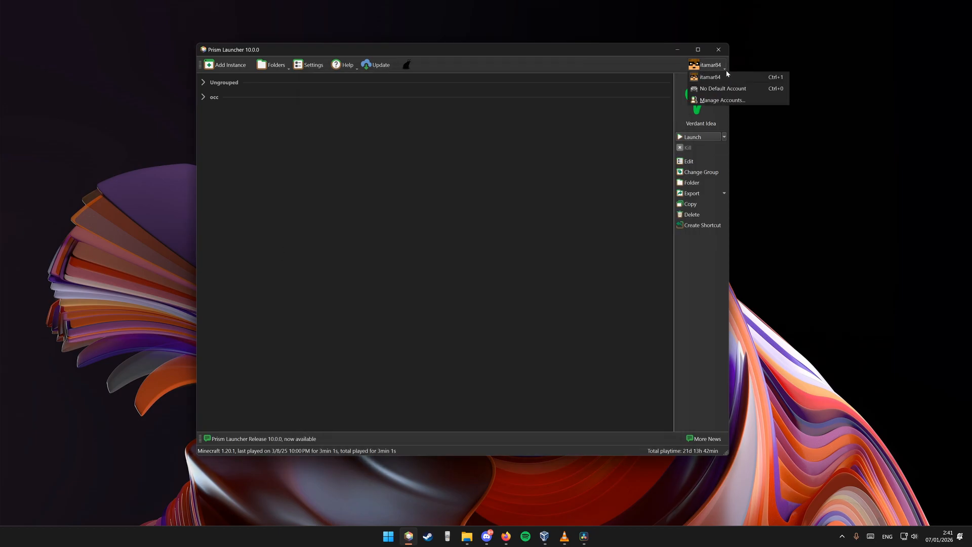
click(702, 67)
Open account management, select the Microsoft account, cancel adding another, and resize the settings dialog
click(715, 62)
click(707, 97)
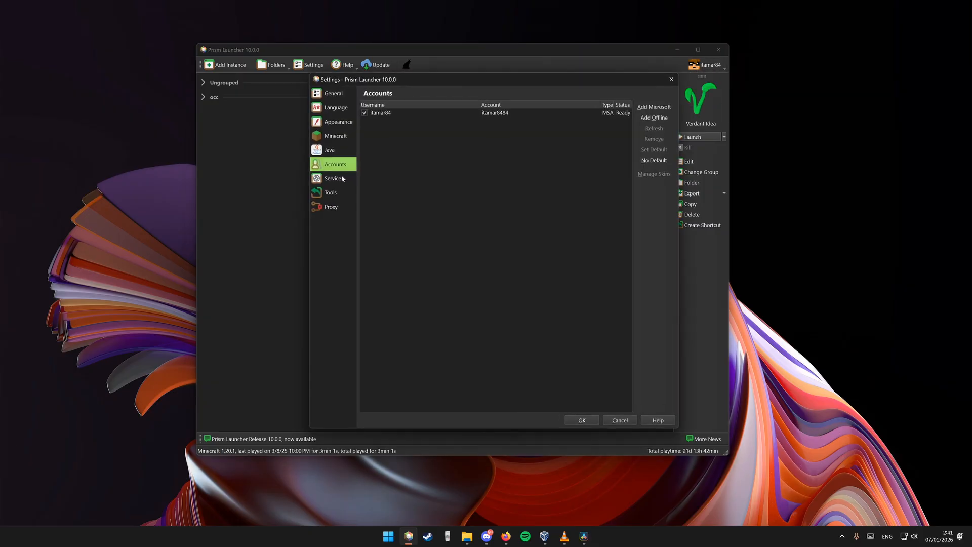
click(393, 114)
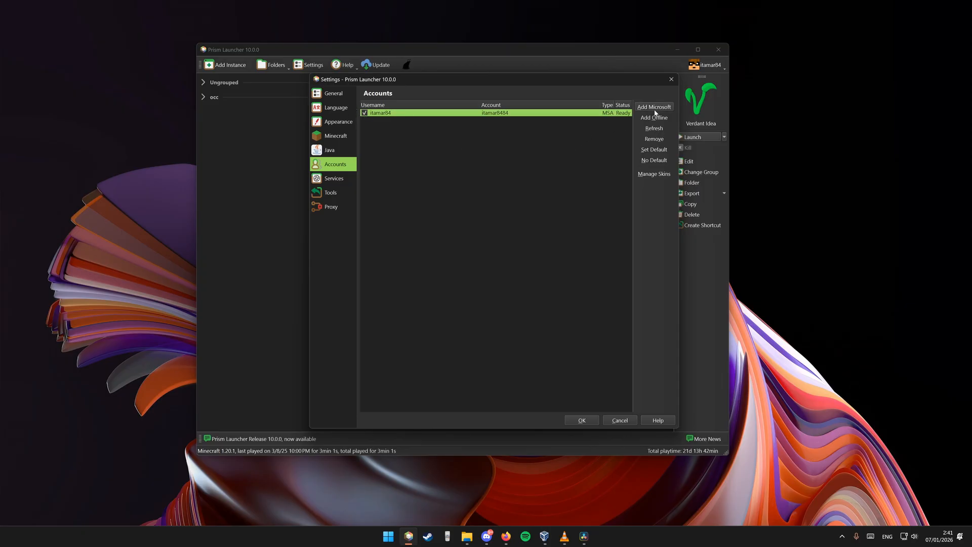
click(654, 109)
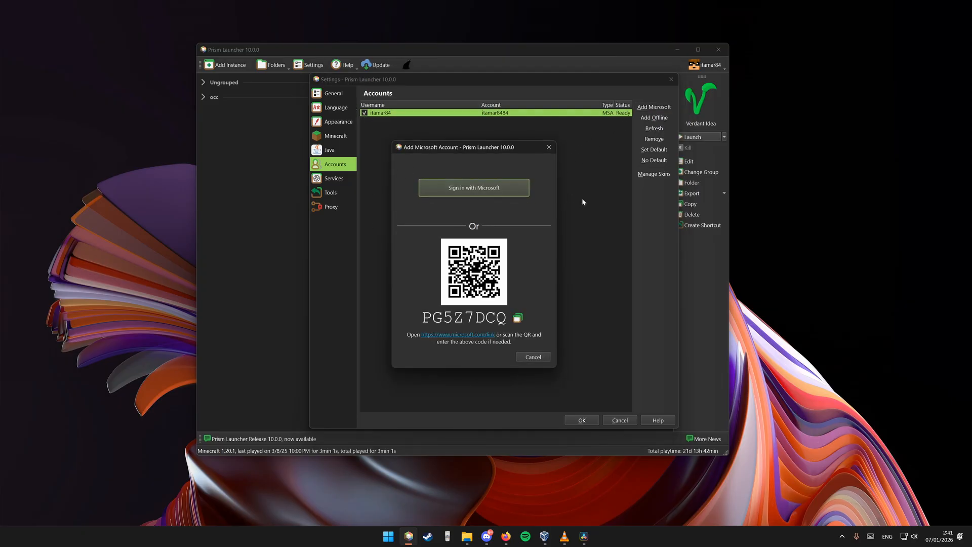
click(546, 150)
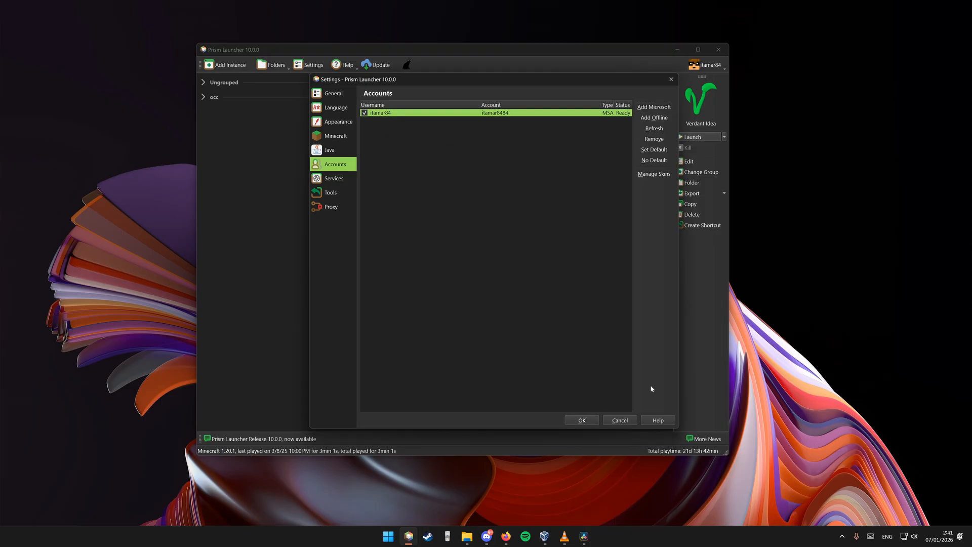
drag(680, 428, 639, 411)
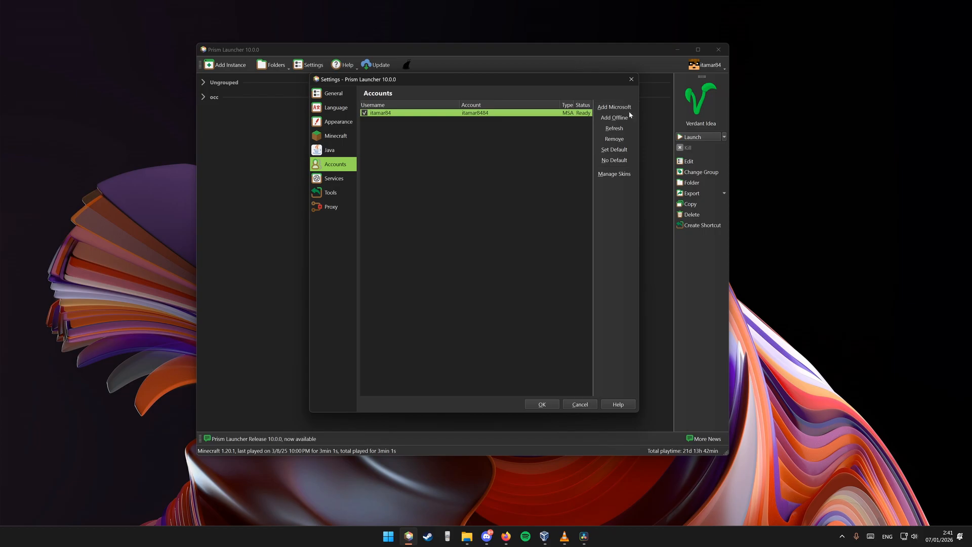
mouse_move(606, 83)
mouse_down()
mouse_move(585, 121)
mouse_move(602, 83)
mouse_up()
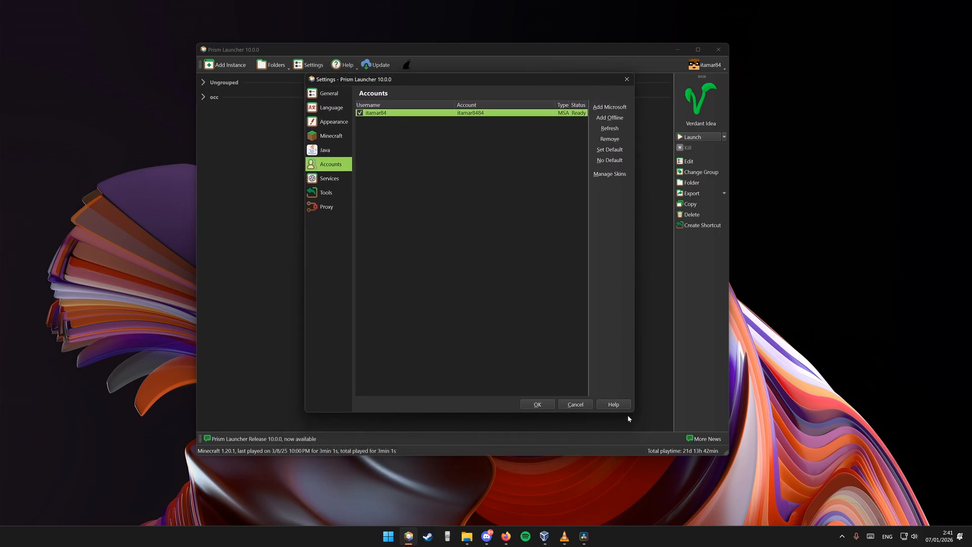
drag(631, 416, 677, 391)
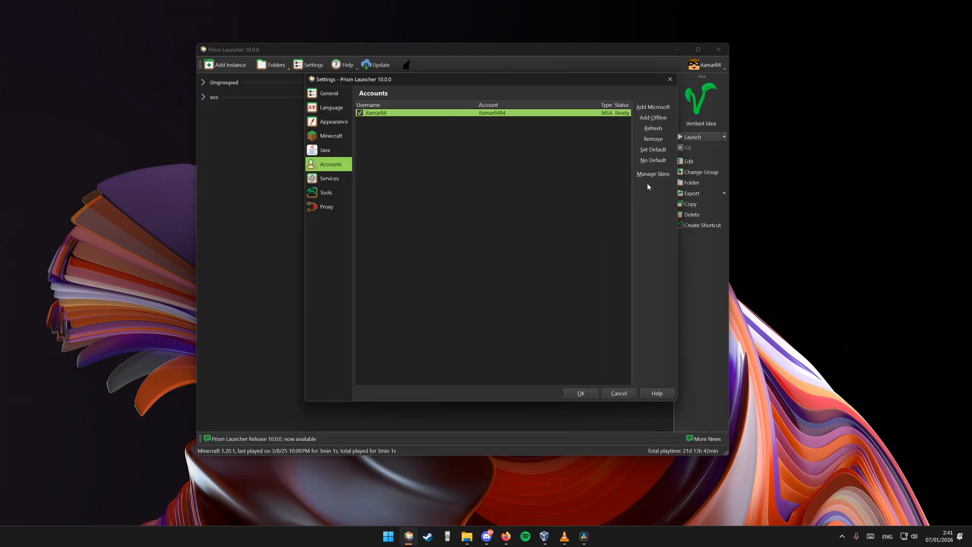
Apply the account's skin keeping the Vanilla cape
click(664, 179)
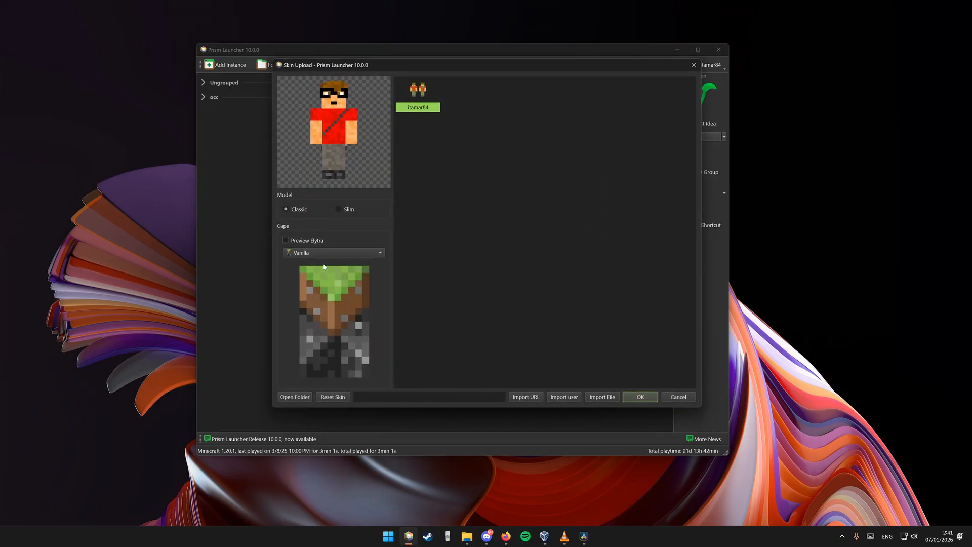
click(317, 253)
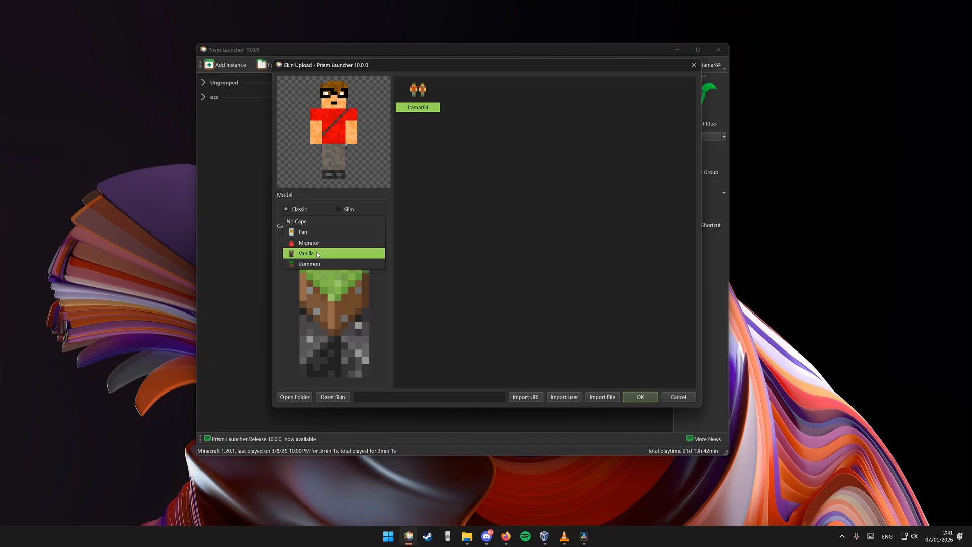
click(318, 254)
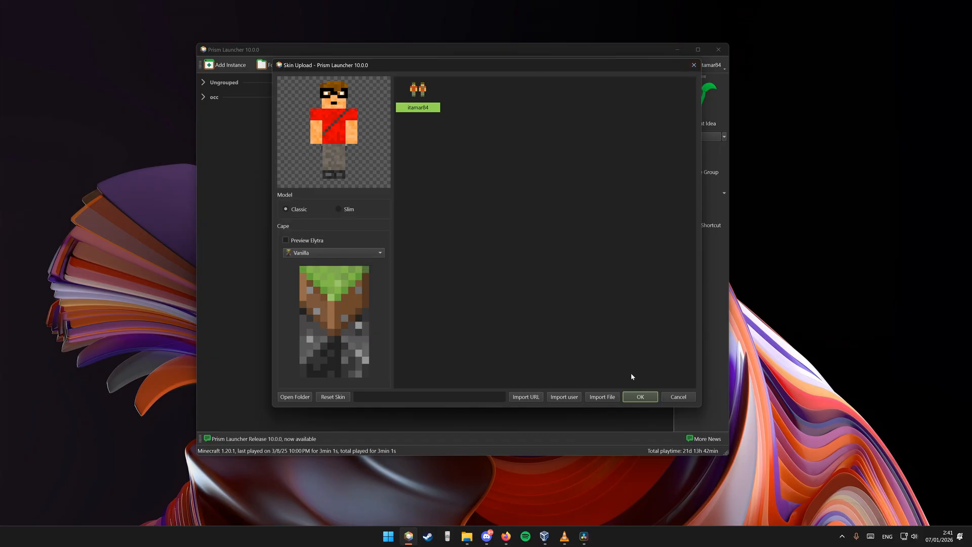
click(642, 397)
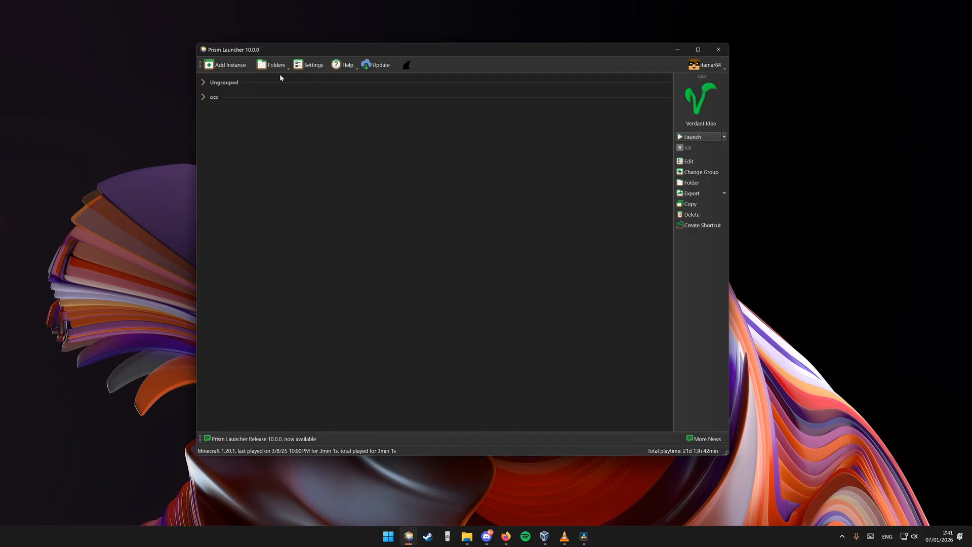
click(410, 65)
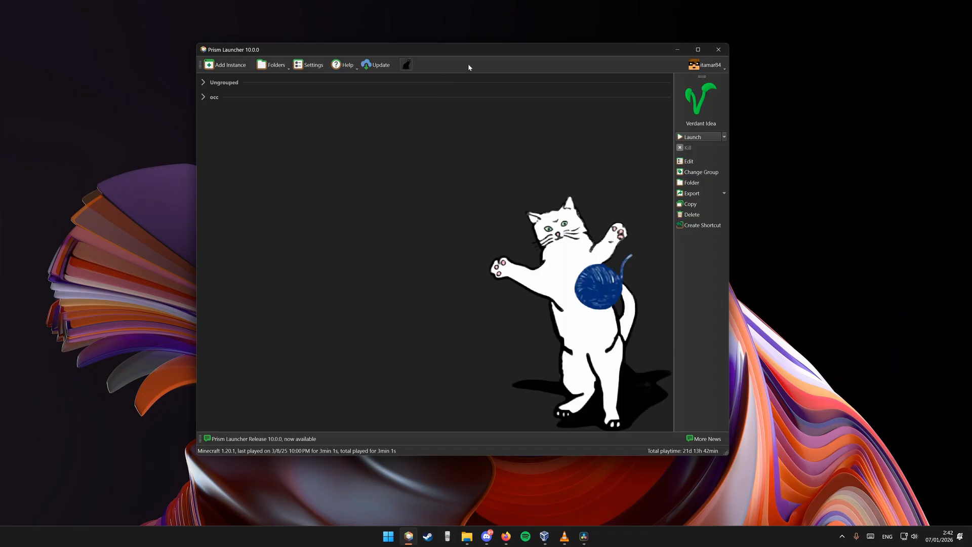
click(406, 65)
click(406, 65)
click(406, 65)
click(406, 65)
click(405, 64)
click(406, 65)
click(406, 65)
click(406, 65)
click(406, 65)
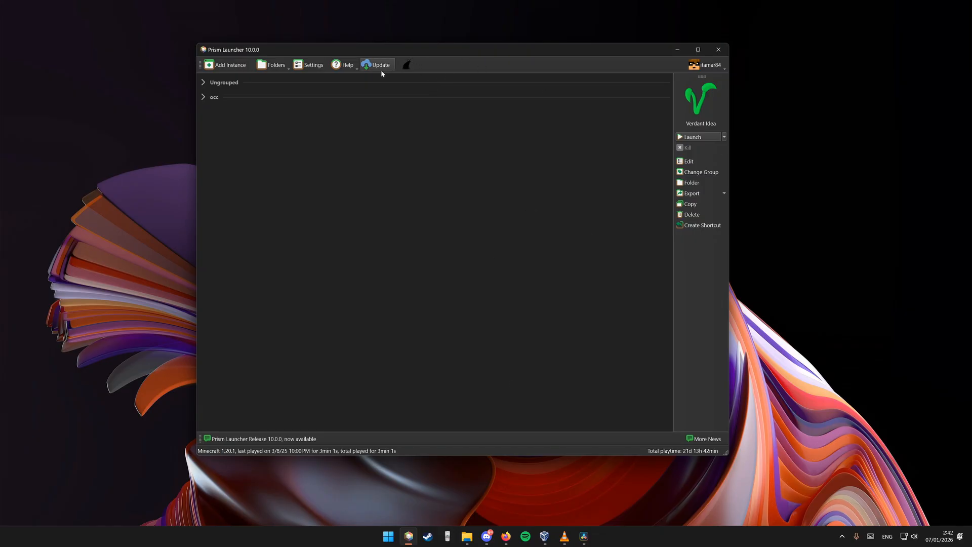
click(383, 69)
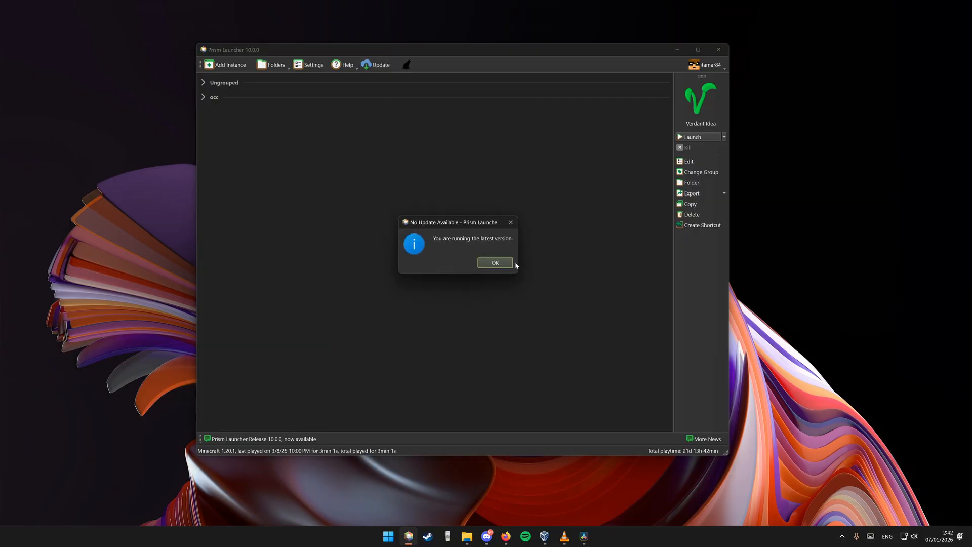
click(506, 264)
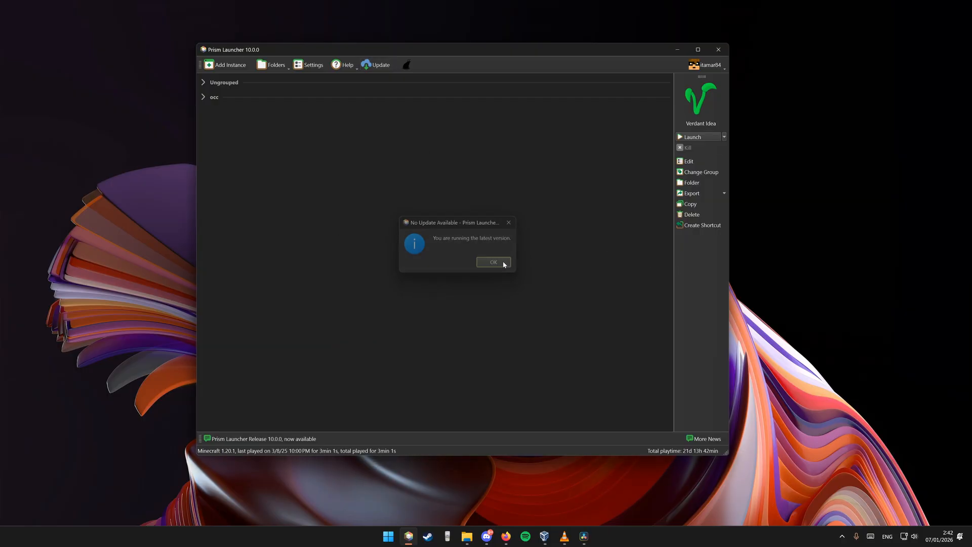
click(350, 69)
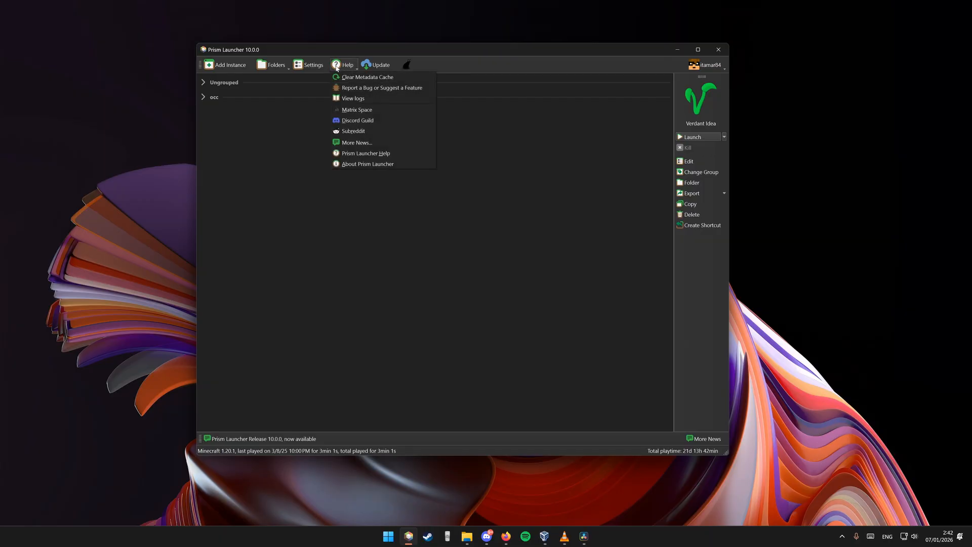
click(337, 65)
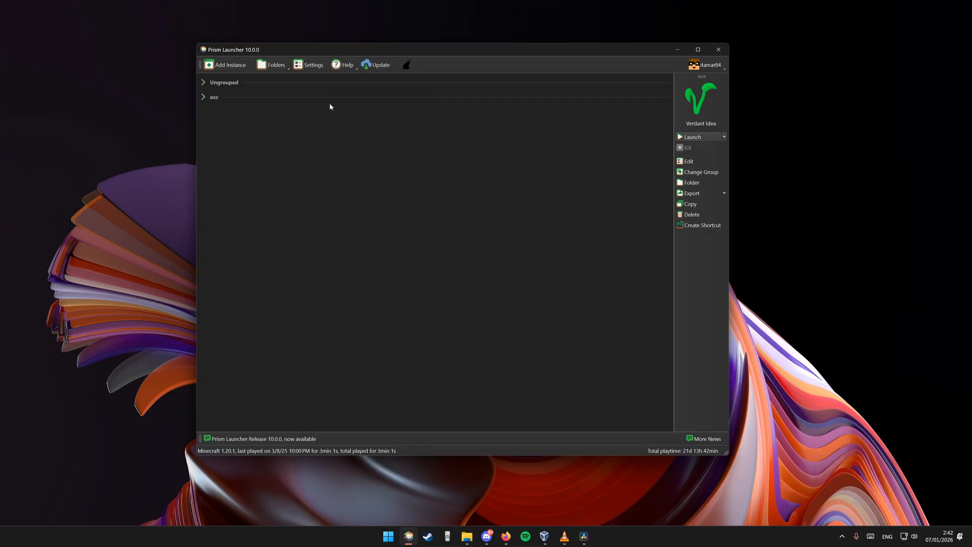
Create a Minecraft 1.21.11 instance with no mod loader in the tutorial group
click(225, 70)
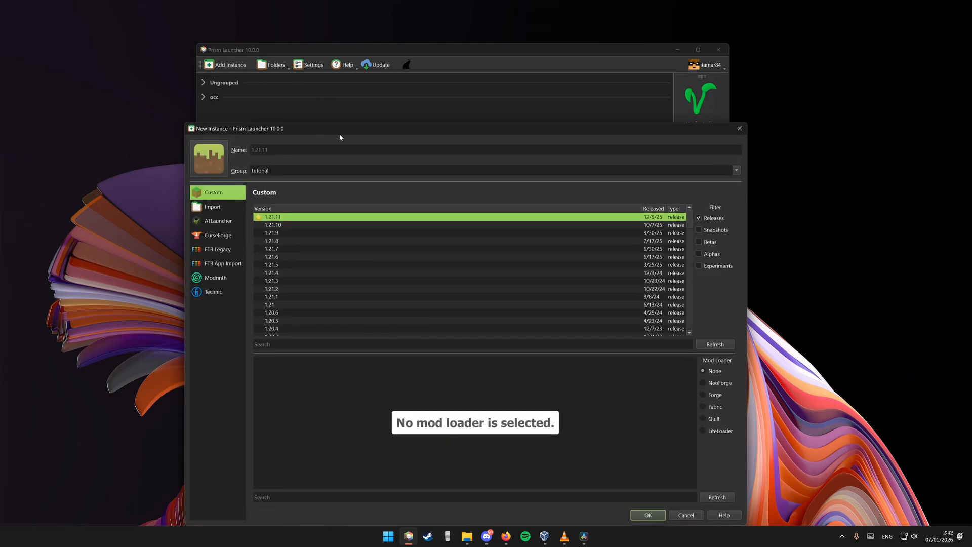
drag(340, 134, 333, 59)
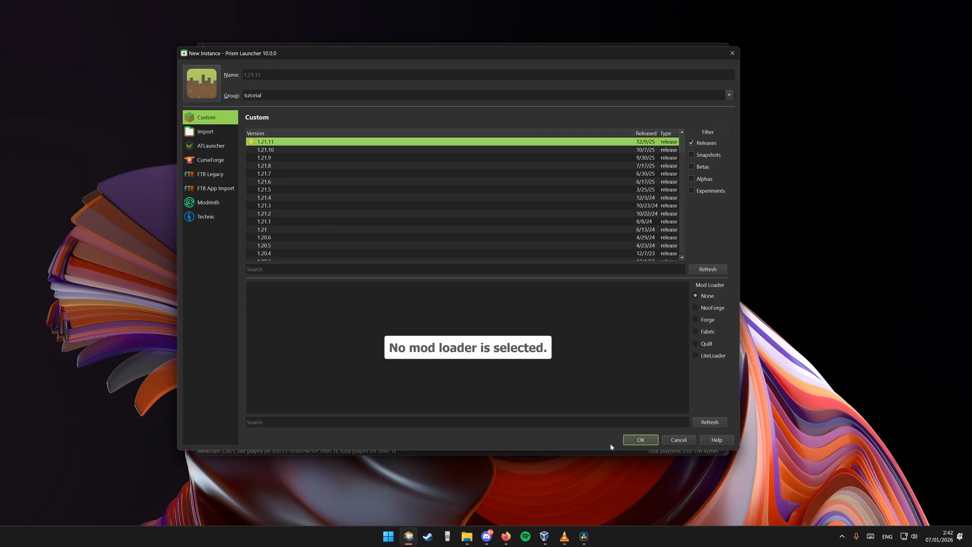
click(631, 443)
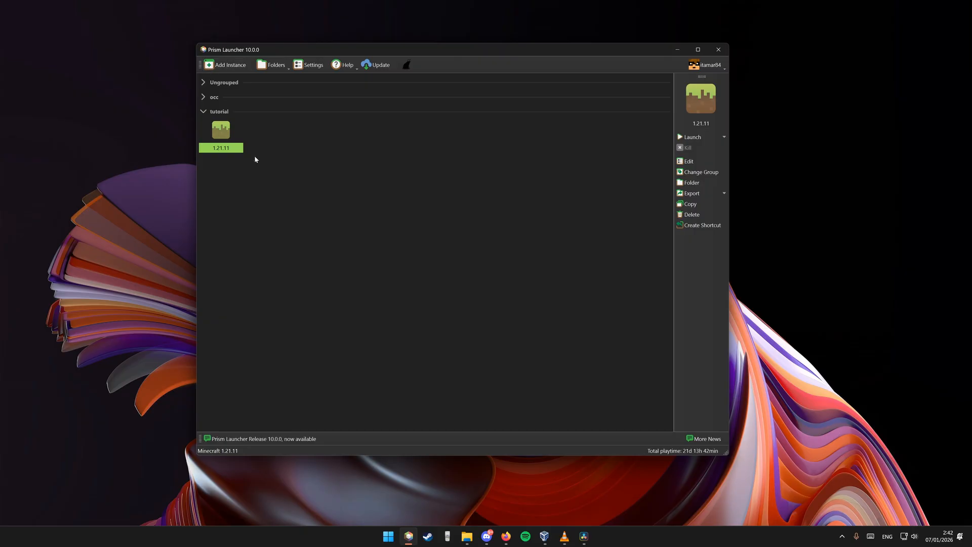
click(228, 65)
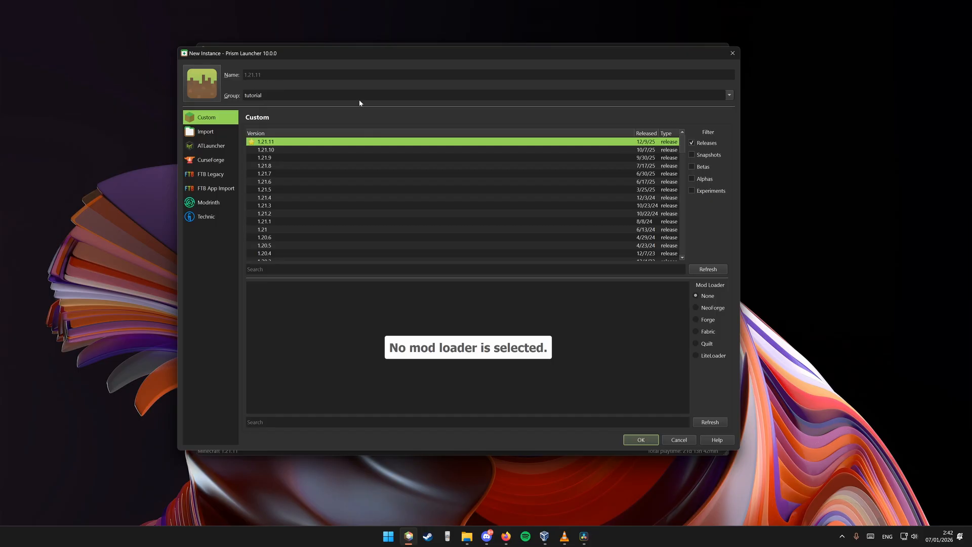
click(728, 96)
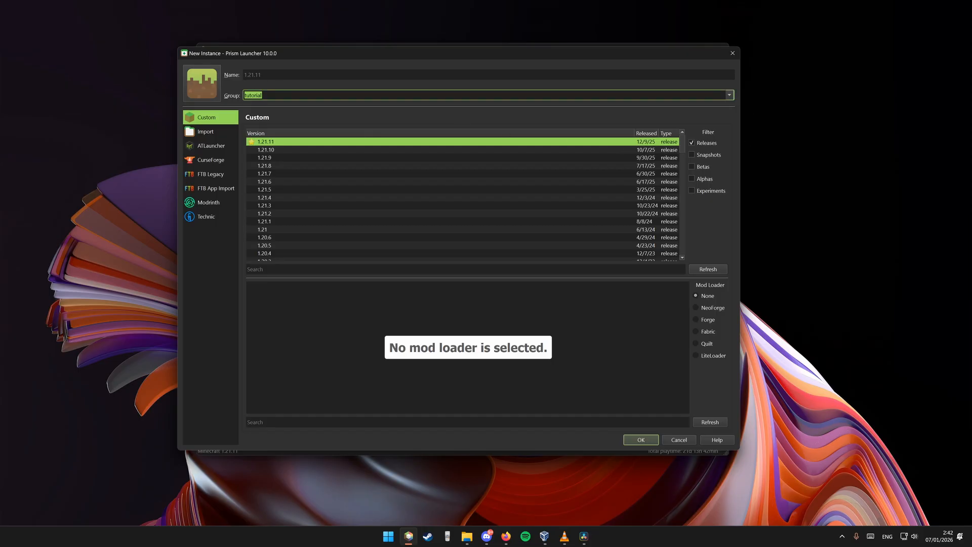
text(tutorial 2)
click(657, 440)
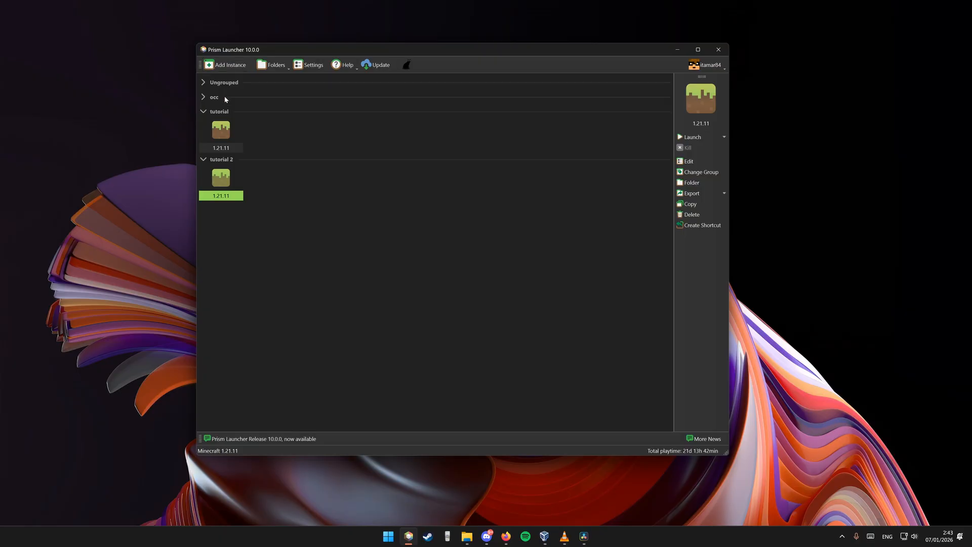
right_click(226, 181)
click(307, 294)
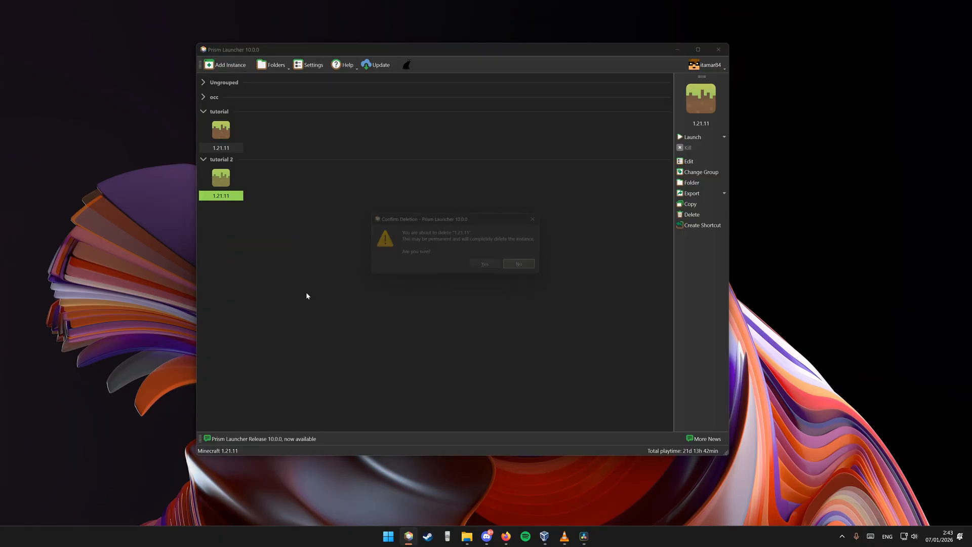
click(493, 267)
right_click(215, 126)
click(215, 126)
right_click(213, 123)
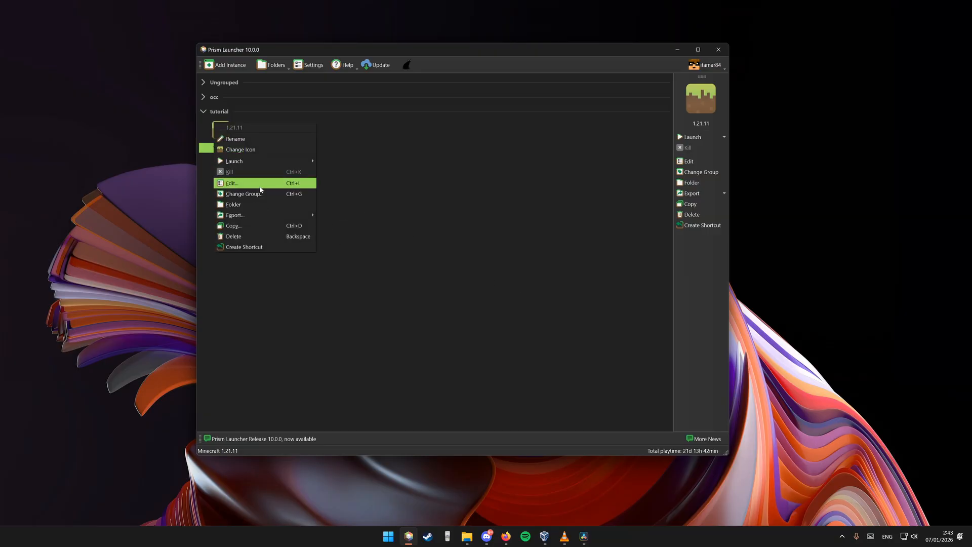
Enable custom memory for the 1.21.11 instance and set Maximum Memory Usage to 8384 MiB
click(260, 190)
drag(440, 161, 290, 97)
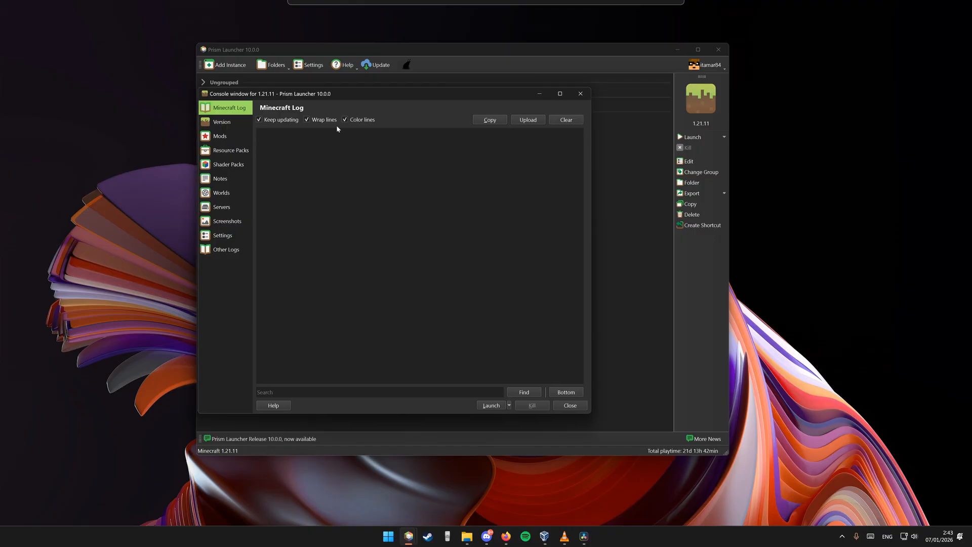
click(223, 235)
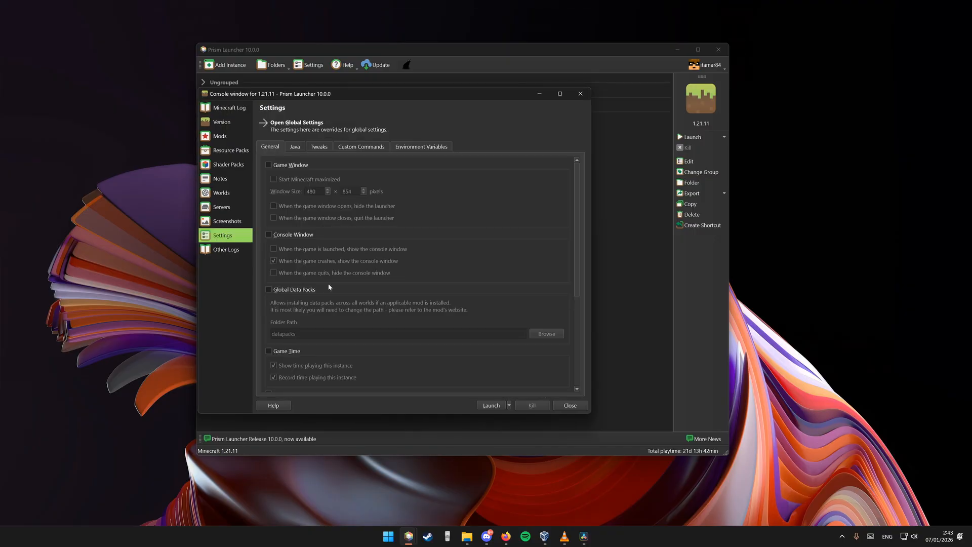
click(299, 149)
click(268, 251)
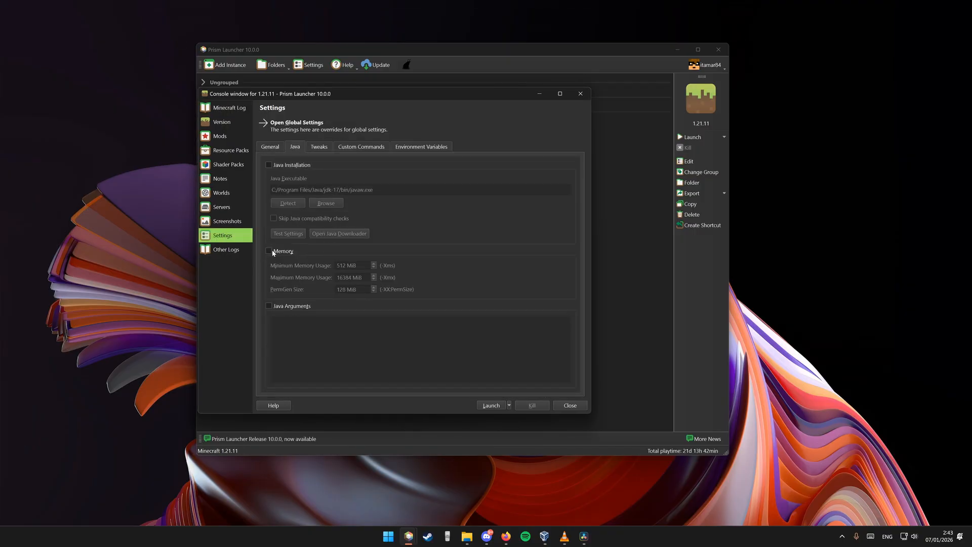
click(338, 278)
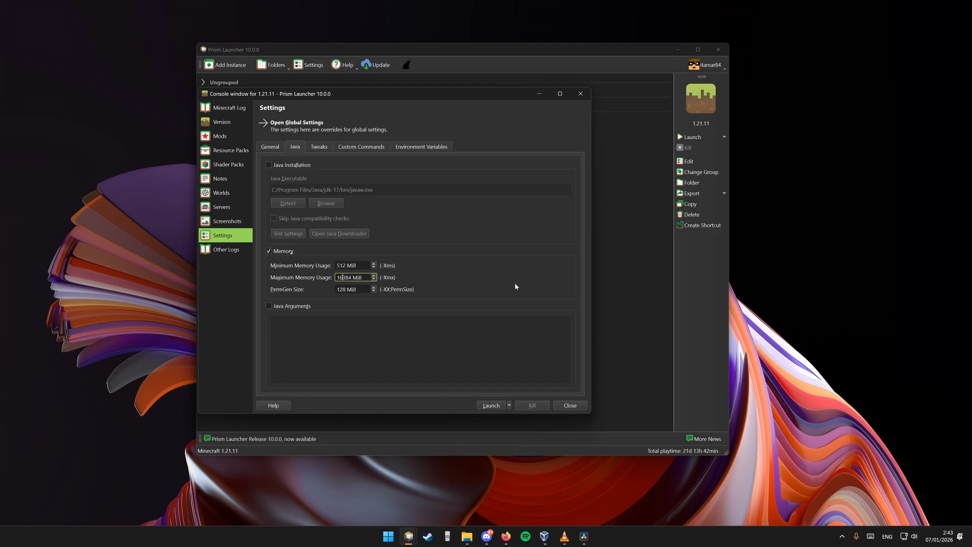
key(BackSpace)
key(Delete)
text(8)
Leave the custom Java installation override off and close the instance's edit window
click(276, 165)
click(276, 166)
click(273, 167)
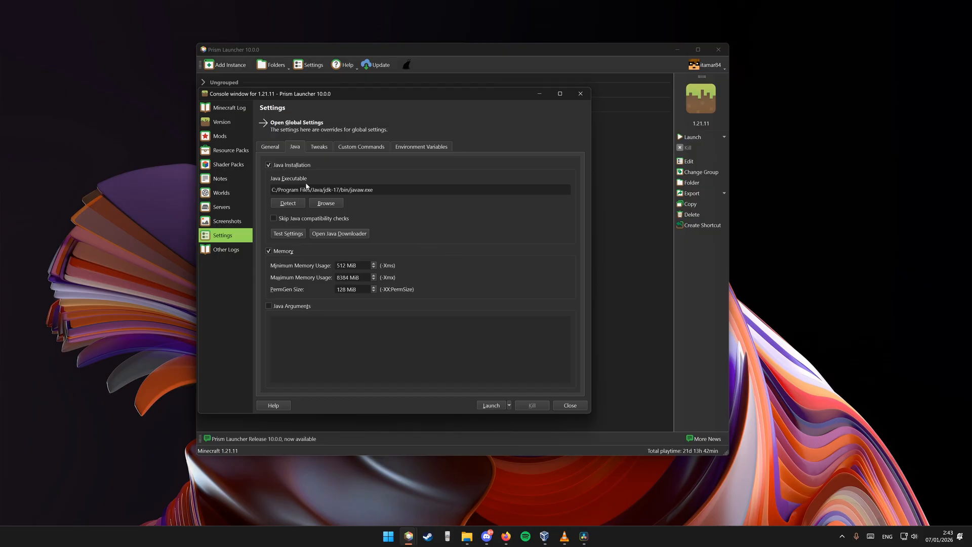
click(269, 166)
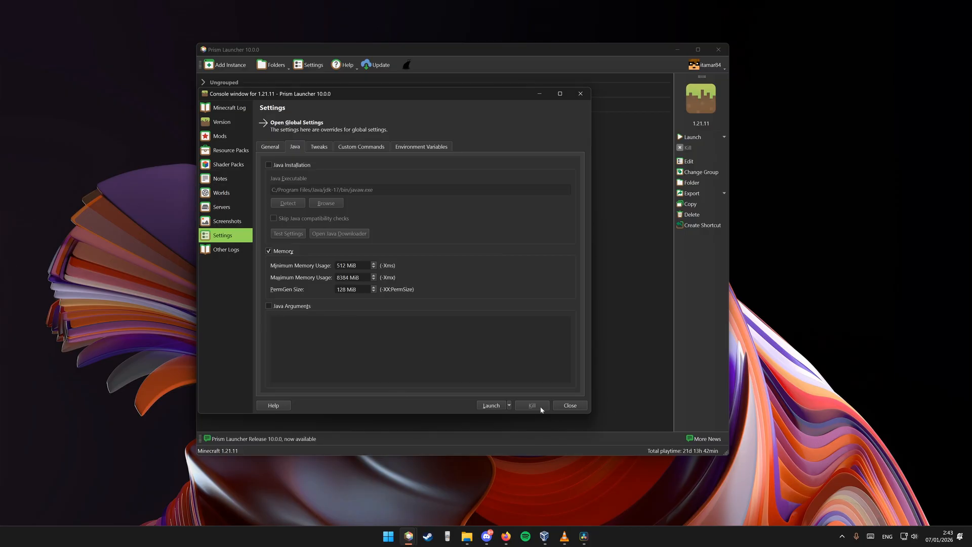
click(576, 408)
In New Instance, browse the modpack sources: CurseForge, ATLauncher, FTB Legacy, FTB App Import, Technic, Modrinth
click(220, 66)
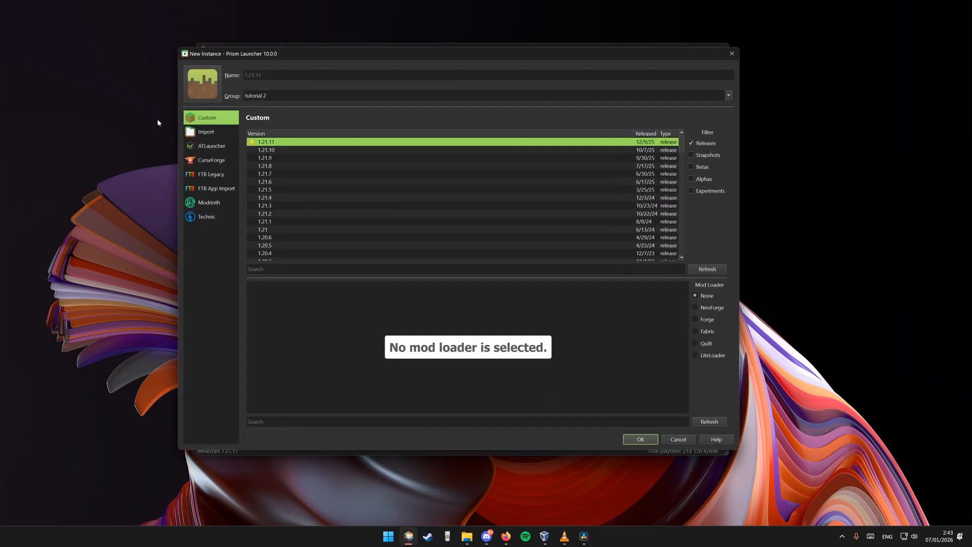
drag(288, 50, 273, 72)
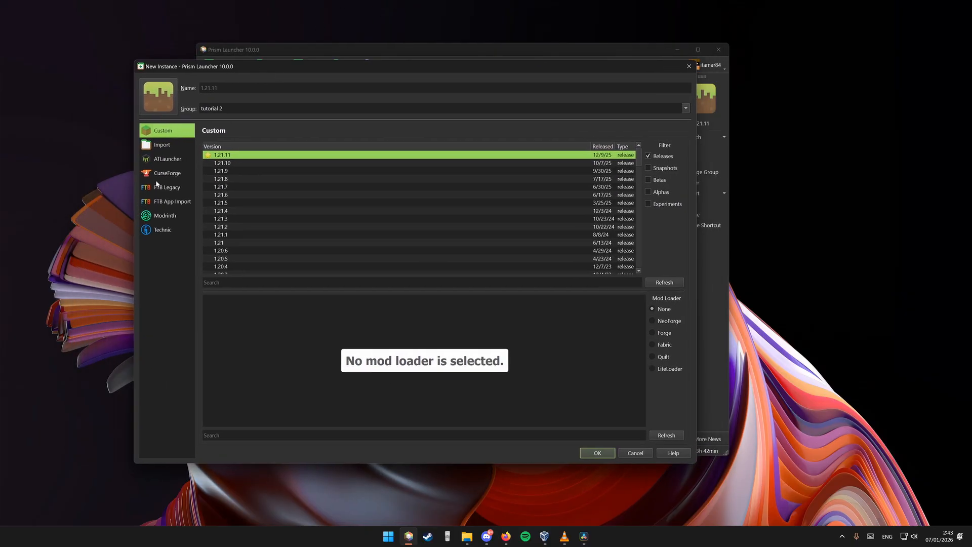
click(163, 186)
click(167, 175)
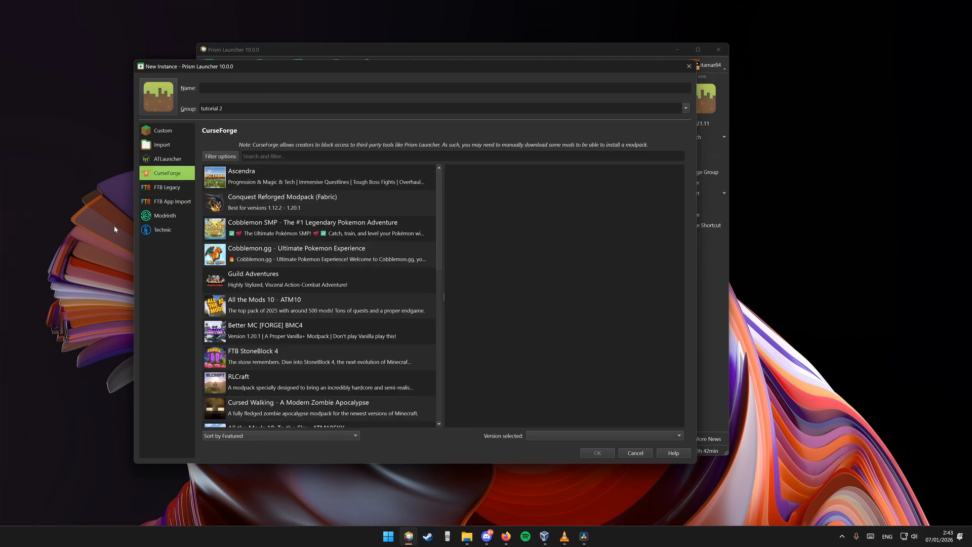
click(171, 132)
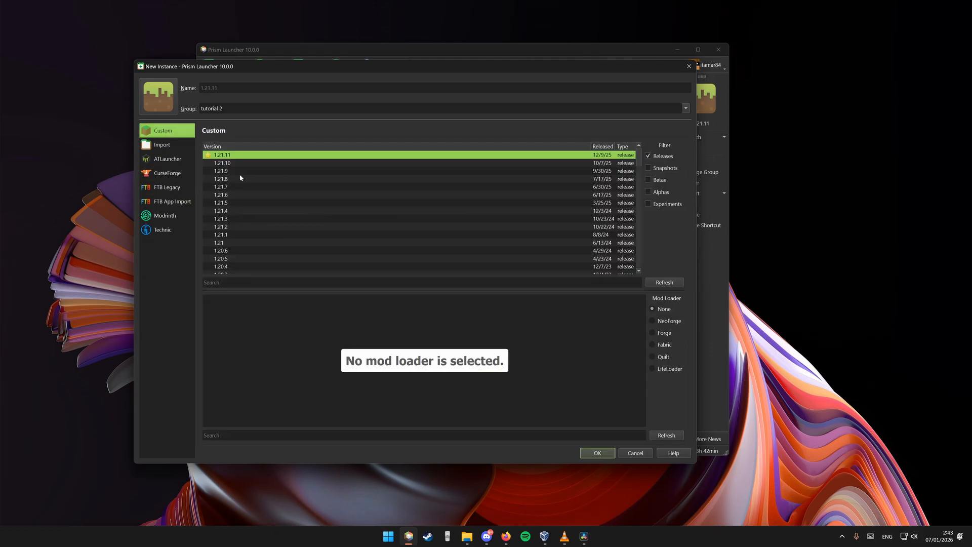
click(175, 161)
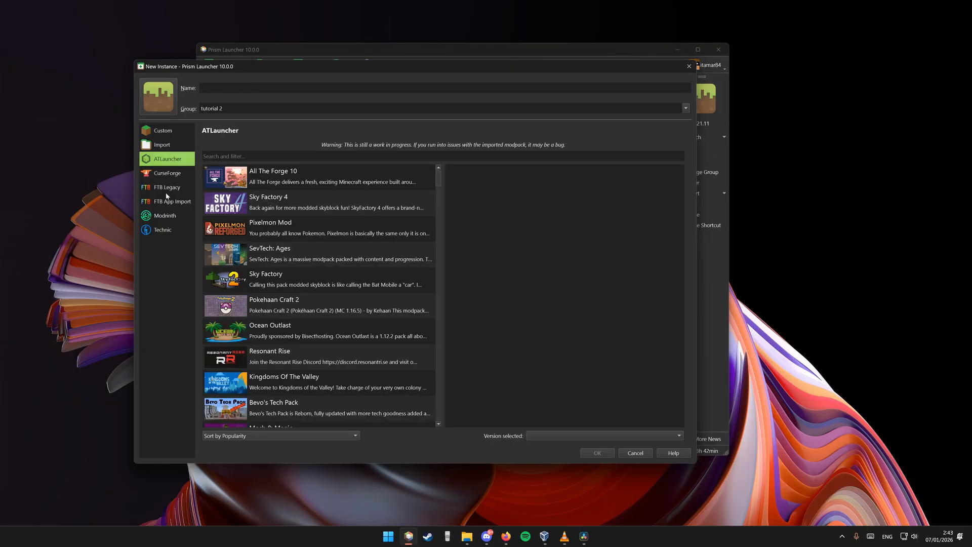
click(169, 188)
click(188, 200)
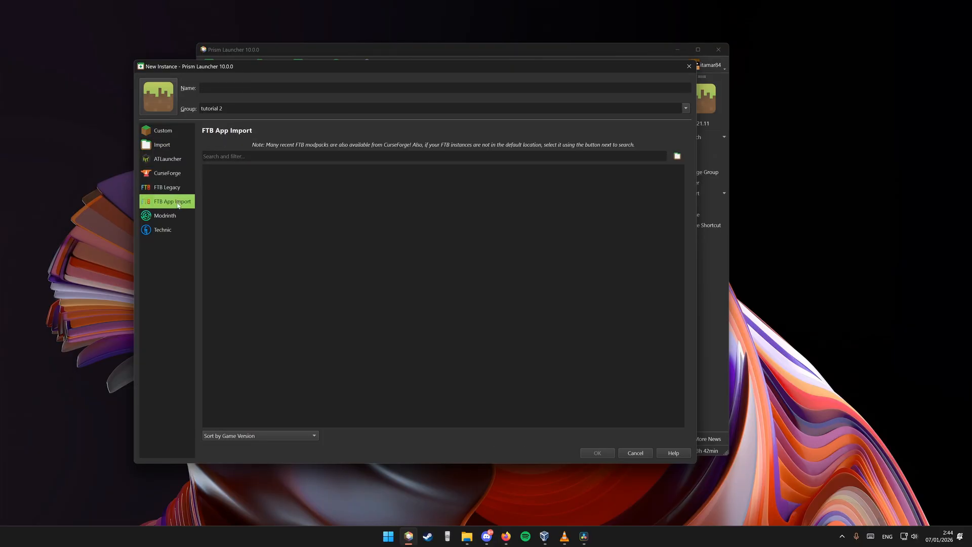
click(175, 231)
click(153, 218)
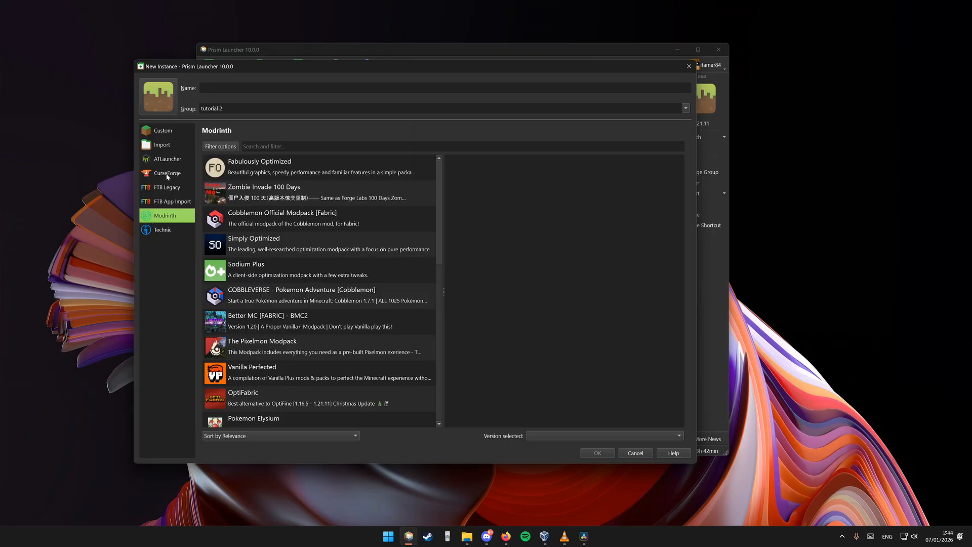
click(163, 188)
From CurseForge, create the instance from All the Mods 10 - ATM10 and start downloading
click(163, 173)
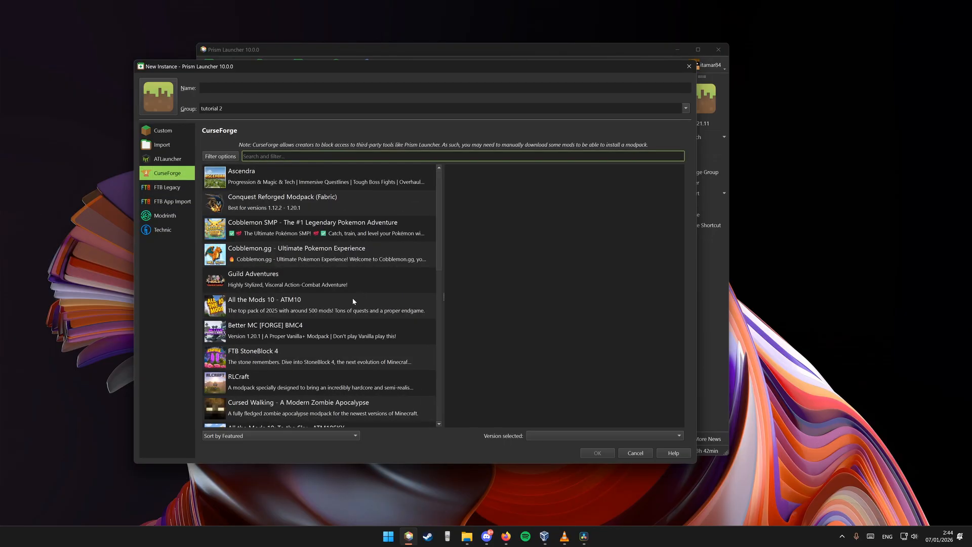
click(308, 312)
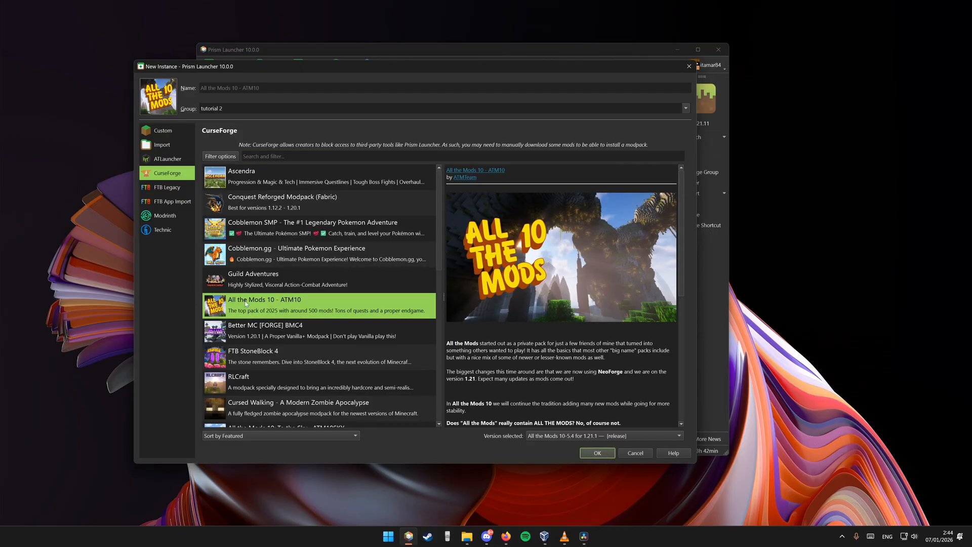
click(590, 454)
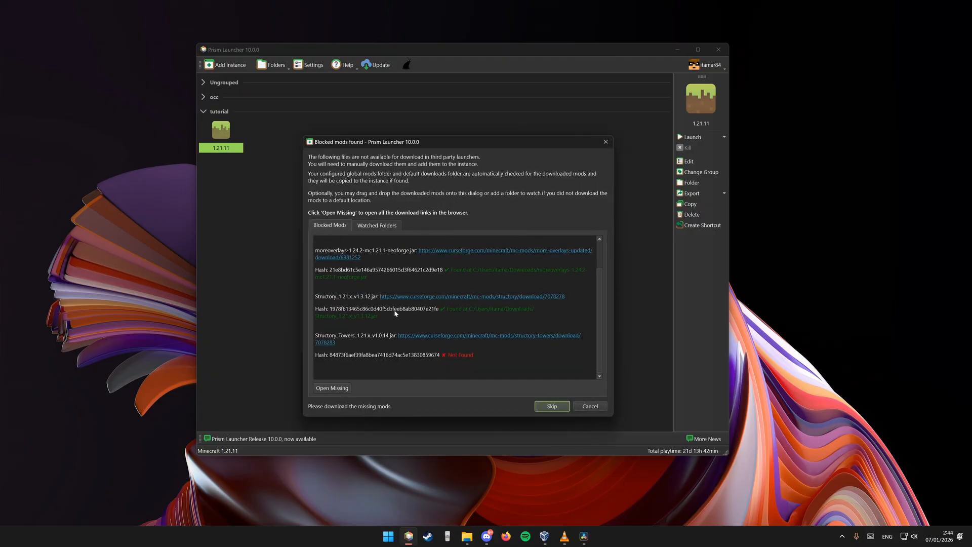
Review the blocked mods list and watched folders, then open the missing Structory Towers download page
scroll(396, 278, down, 1)
scroll(429, 308, up, 1)
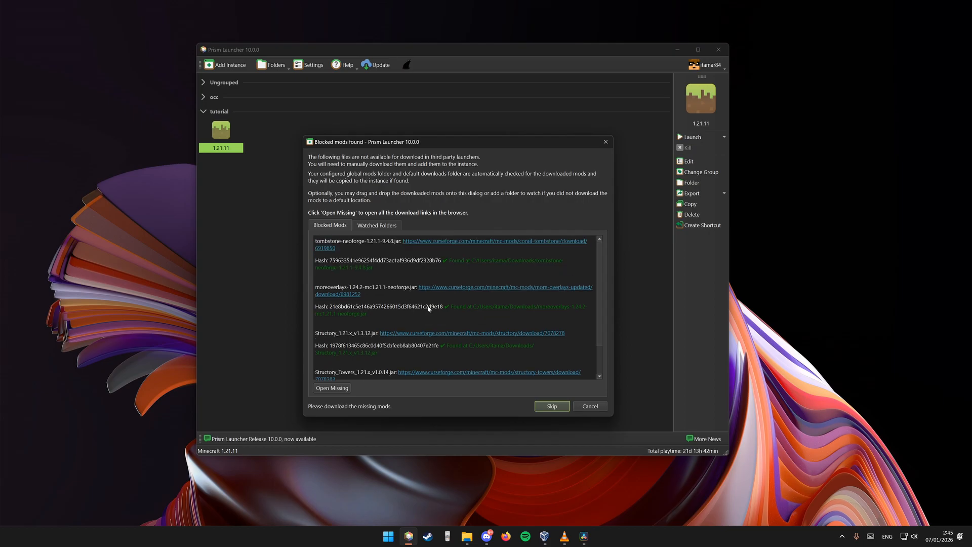
click(386, 225)
click(339, 224)
scroll(601, 272, down, 1)
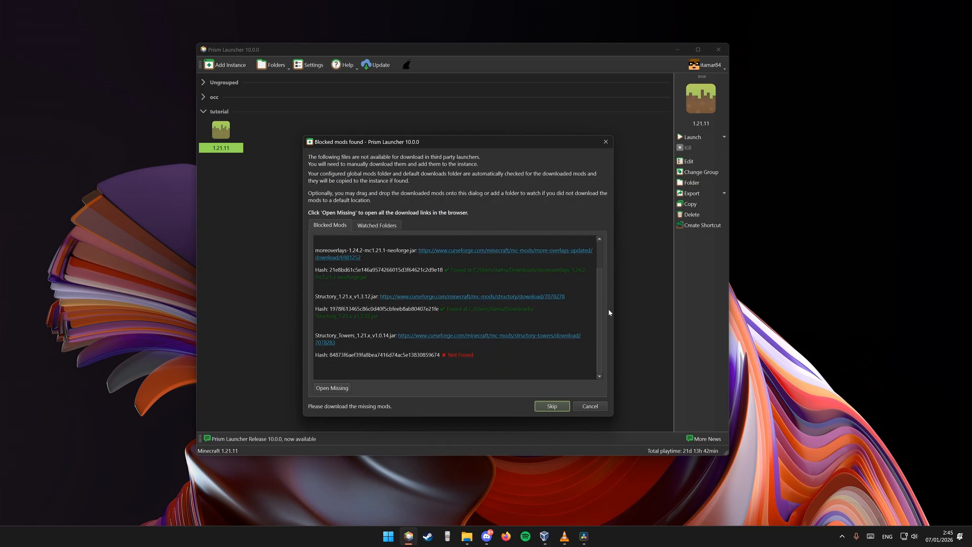
scroll(582, 284, up, 1)
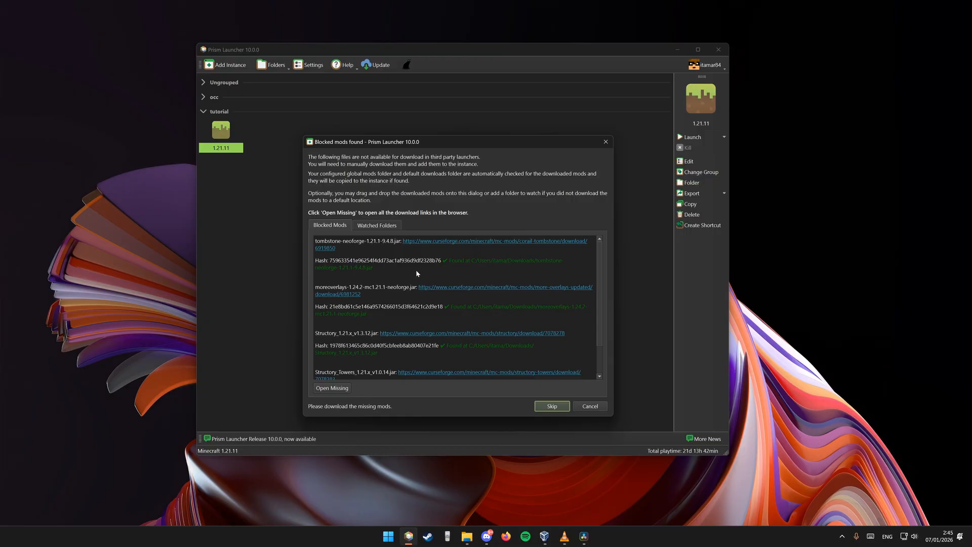
scroll(400, 319, down, 1)
click(318, 389)
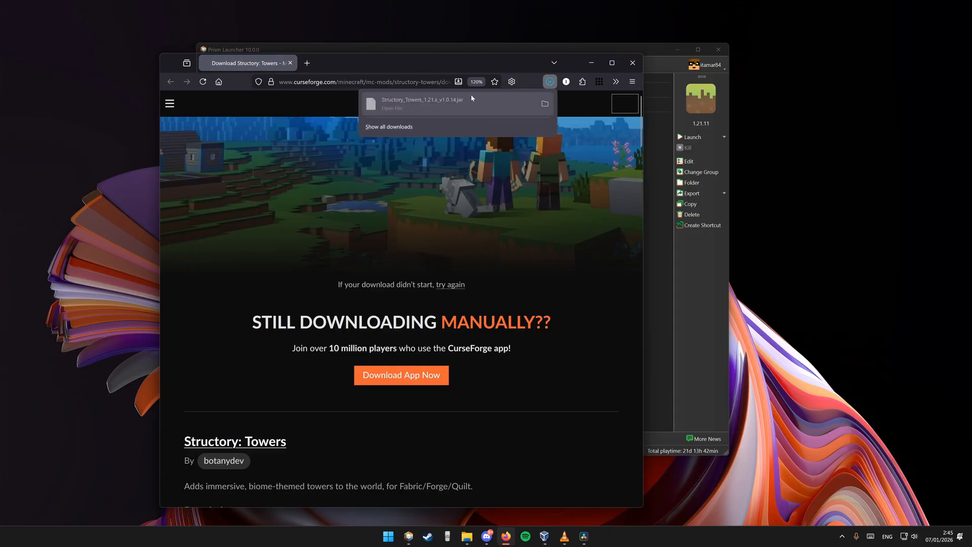
Let the Structory_Towers_1.21.x_v1.0.14.jar finish downloading in Firefox, then minimize the browser
drag(425, 59, 409, 46)
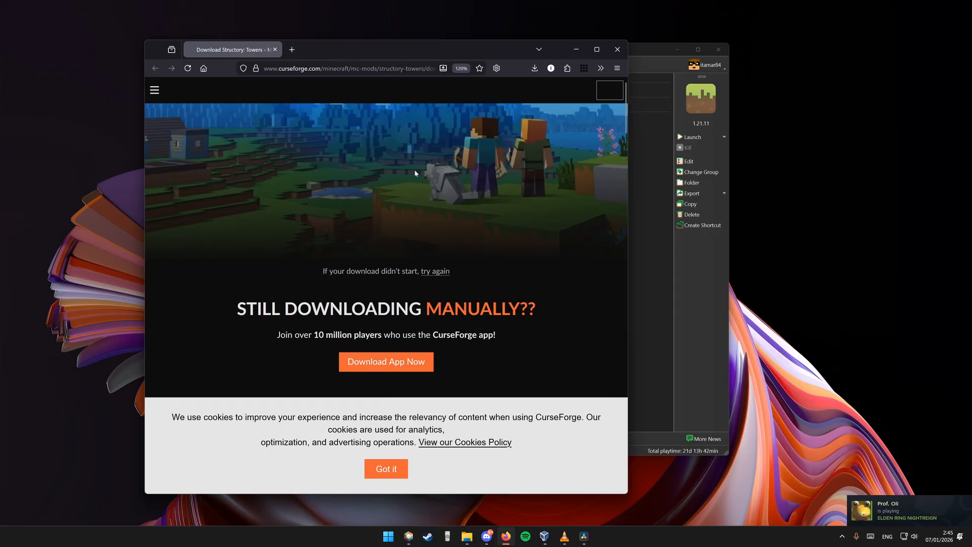
click(579, 51)
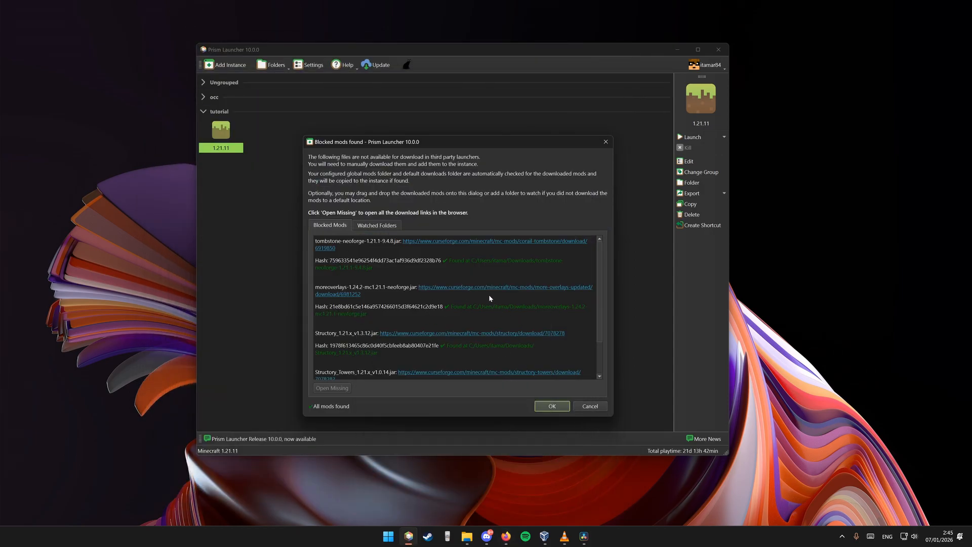
Confirm all blocked mods, including the Structory Towers jar, are found and finish the ATM10 install
scroll(540, 299, down, 2)
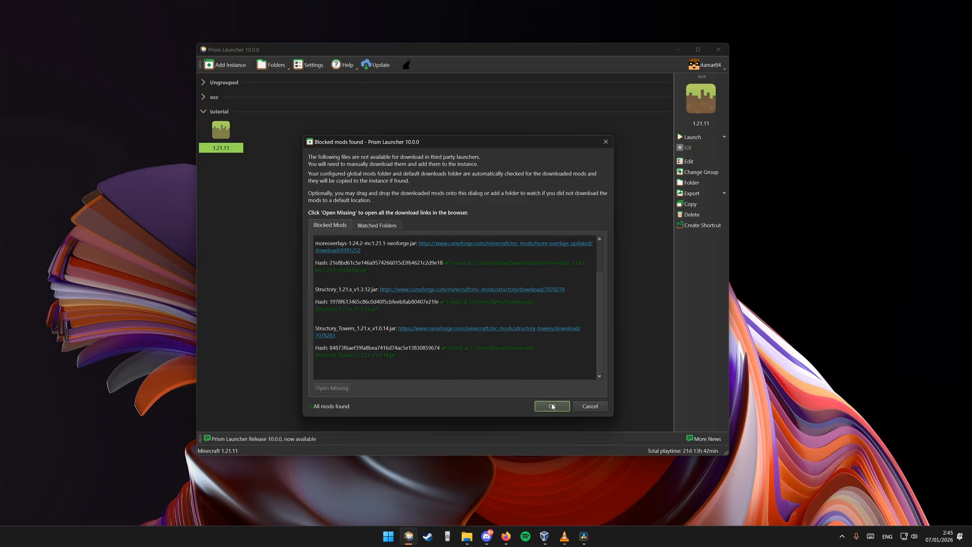
scroll(361, 334, up, 2)
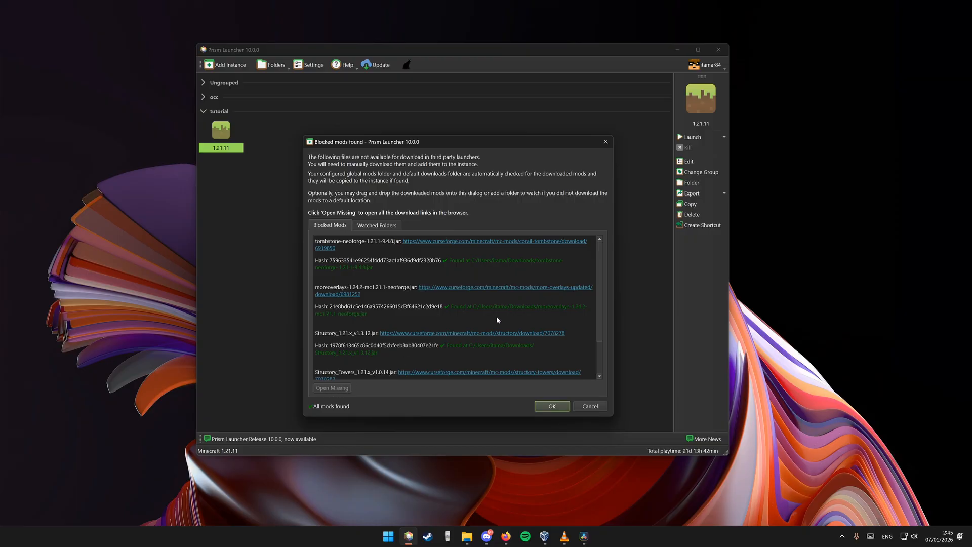
scroll(497, 321, down, 2)
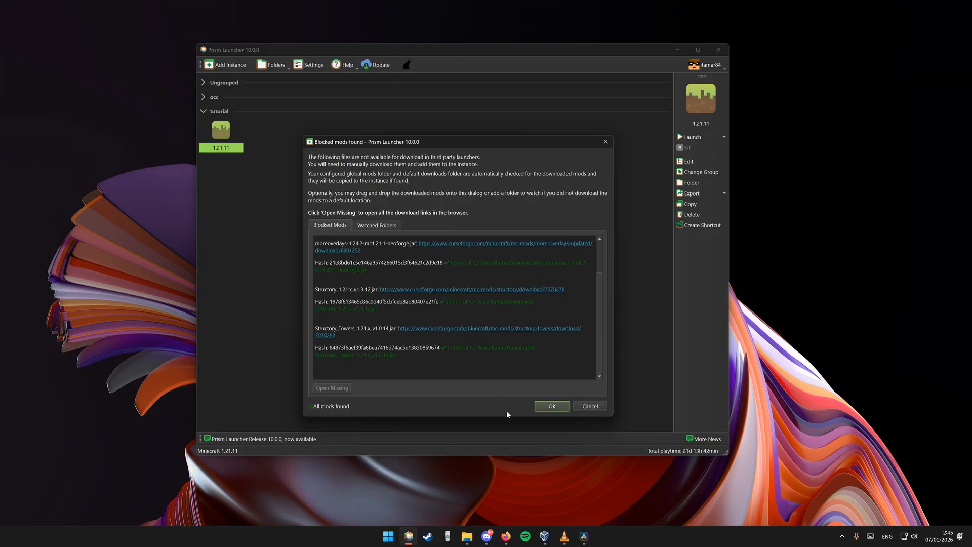
click(552, 406)
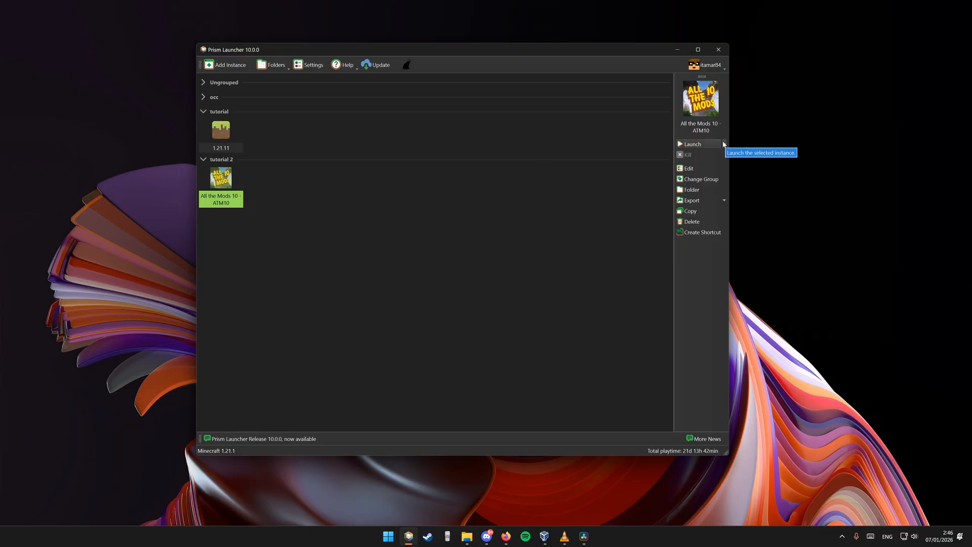
Open ATM10's edit window and view its version components: LWJGL 3, Minecraft 1.21.1 and NeoForge
click(683, 171)
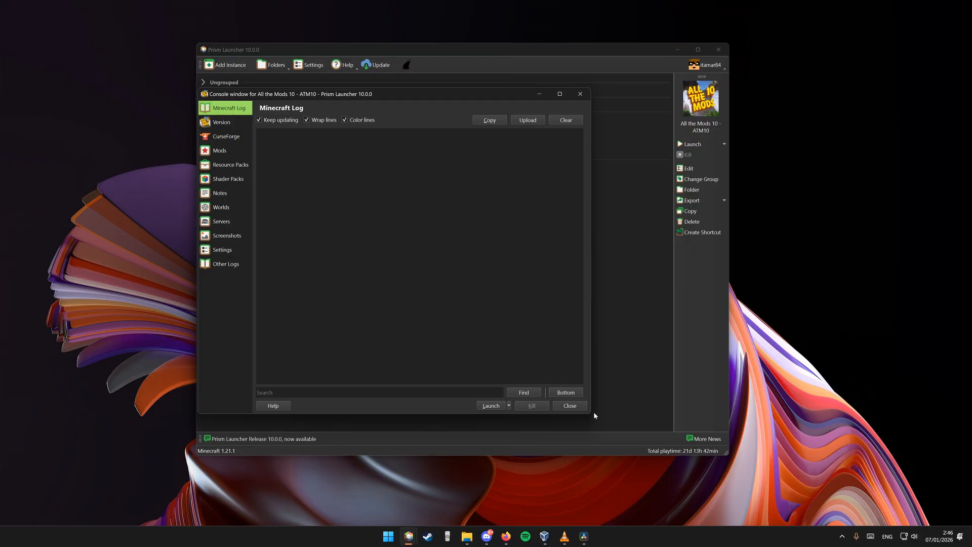
drag(590, 413, 620, 421)
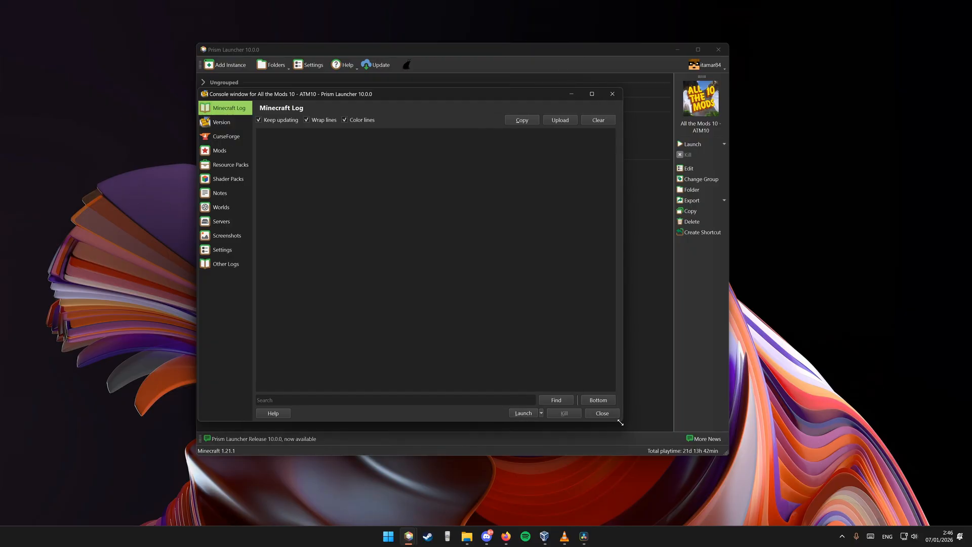
click(241, 180)
click(226, 127)
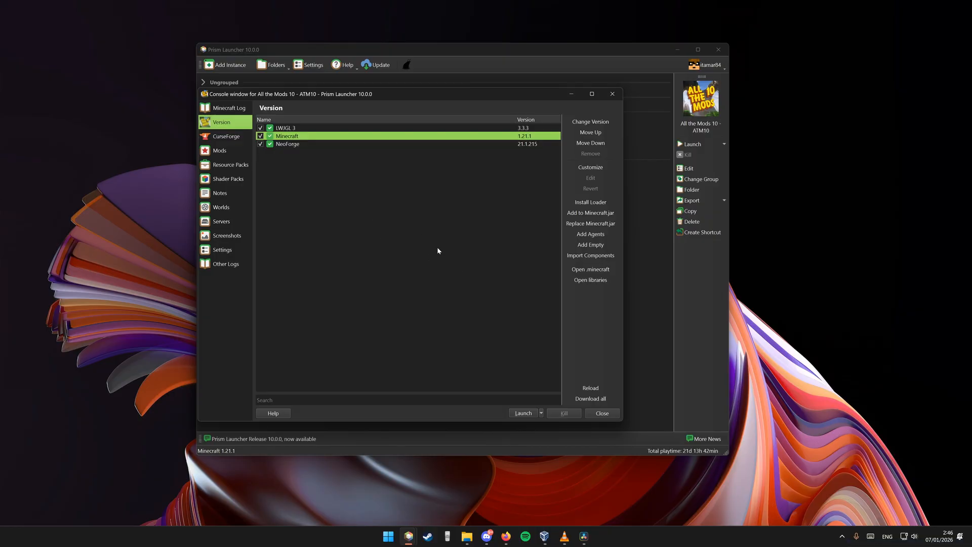
click(225, 151)
Search Modrinth mods for 'border' and mark Chunky Border for download
click(615, 123)
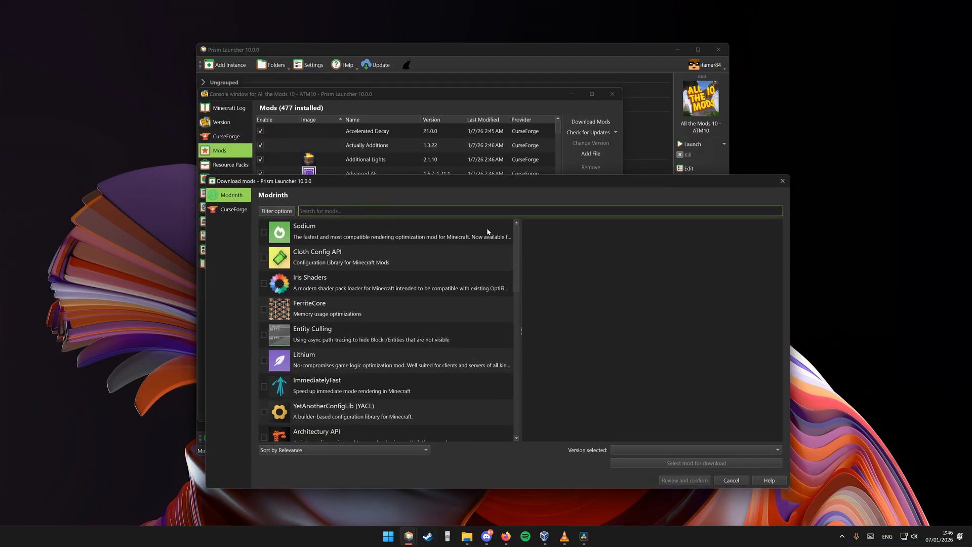
drag(415, 185, 385, 151)
click(205, 175)
click(200, 162)
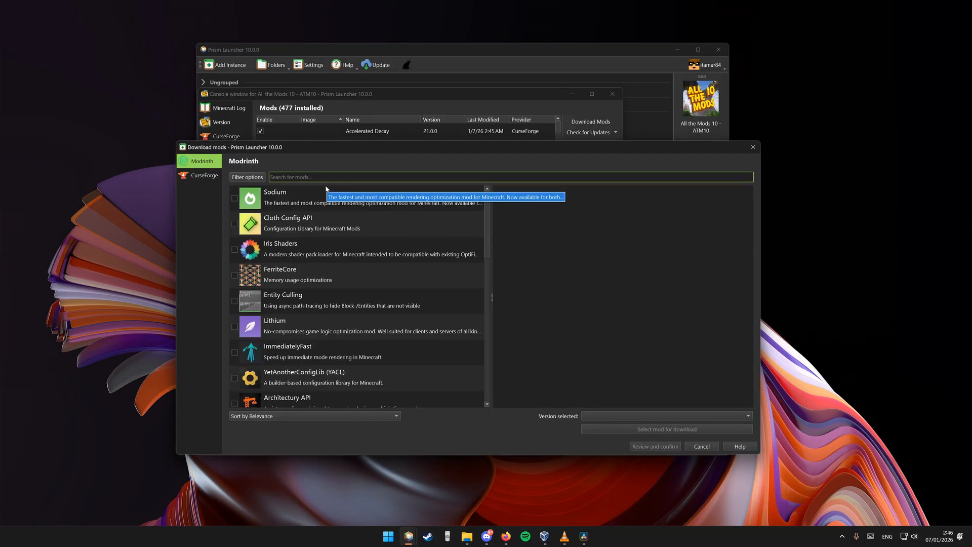
text(border)
click(238, 253)
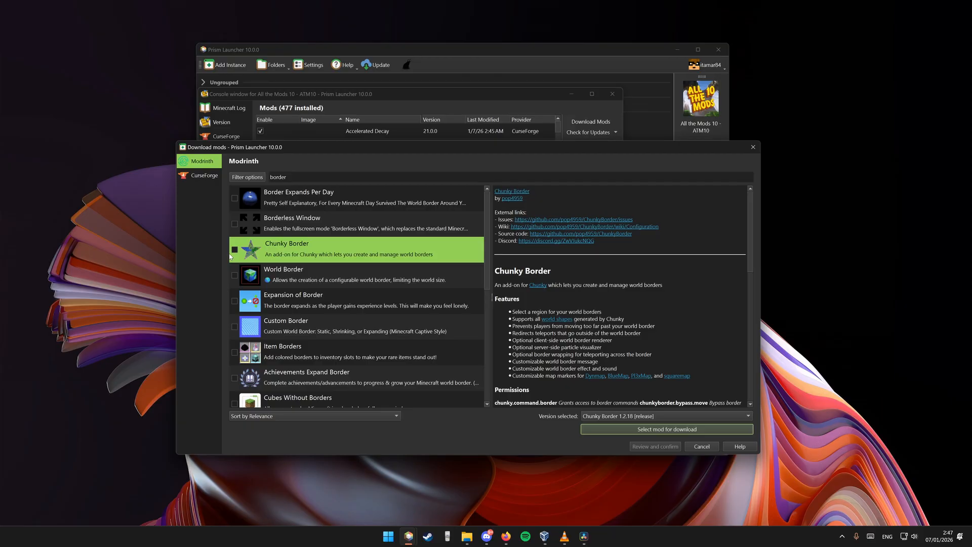
click(235, 250)
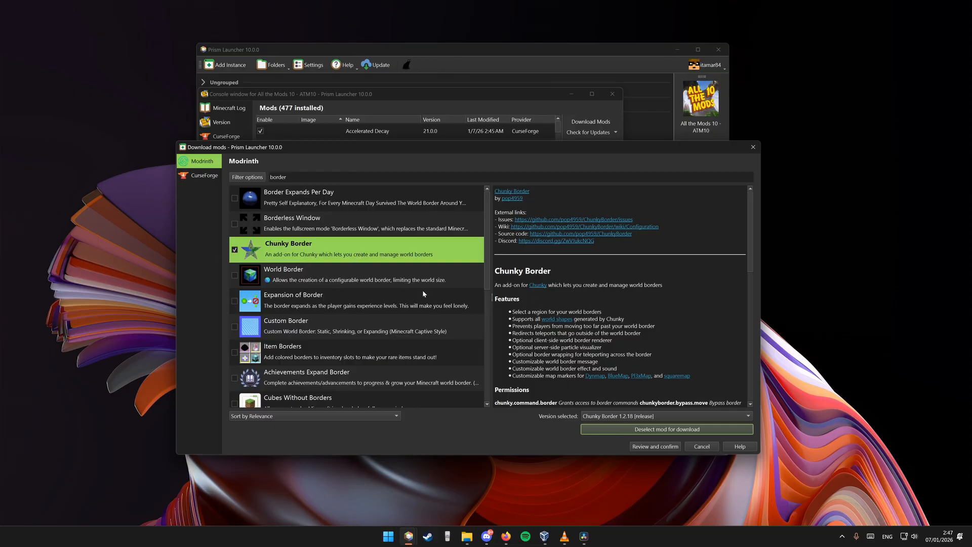
click(234, 252)
click(234, 252)
Add Cubes Without Borders via a 'borderless' search and confirm downloading both mods
text(less)
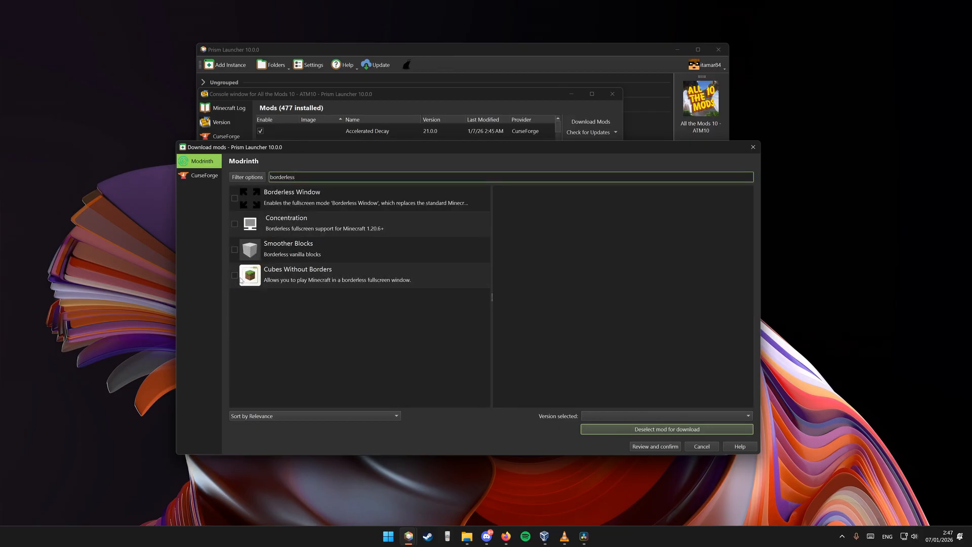
click(234, 275)
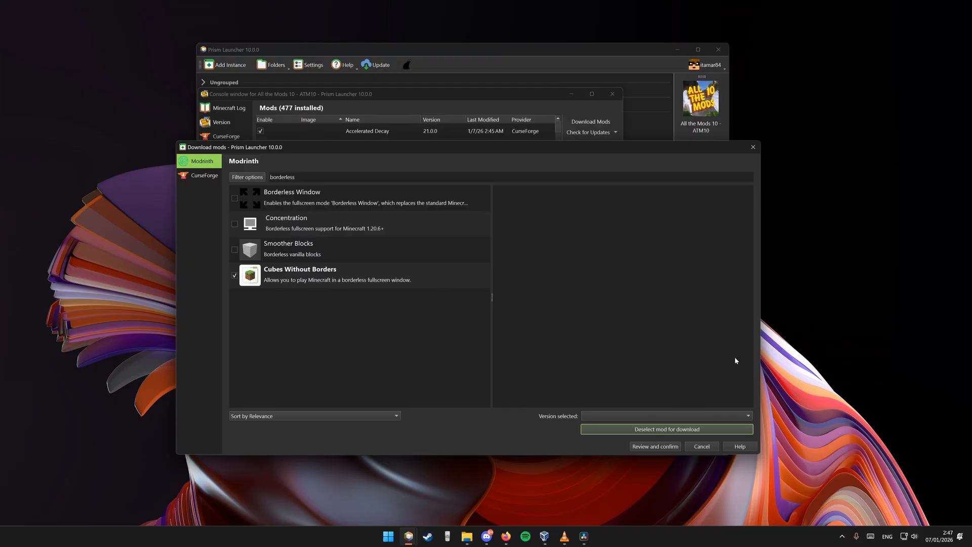
click(282, 177)
key(ctrl+a)
key(BackSpace)
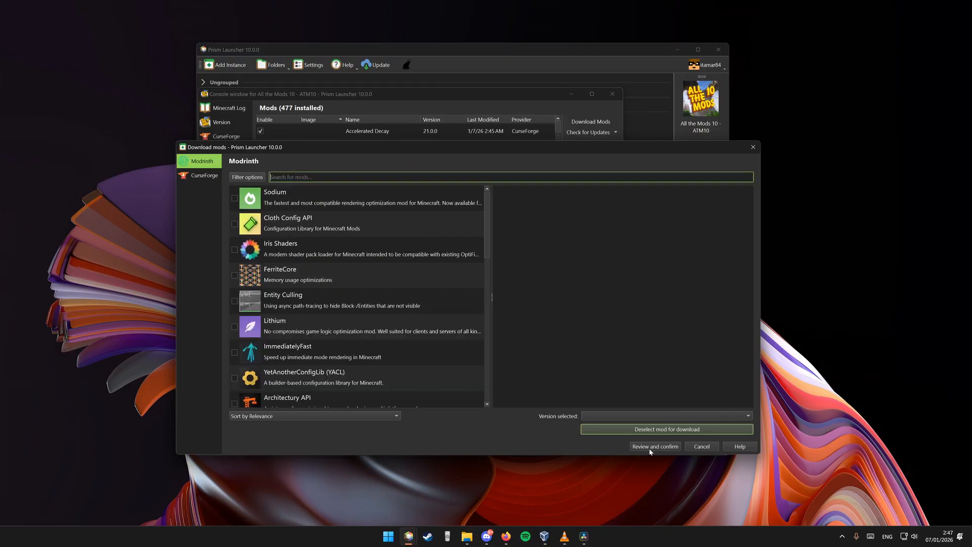
click(650, 448)
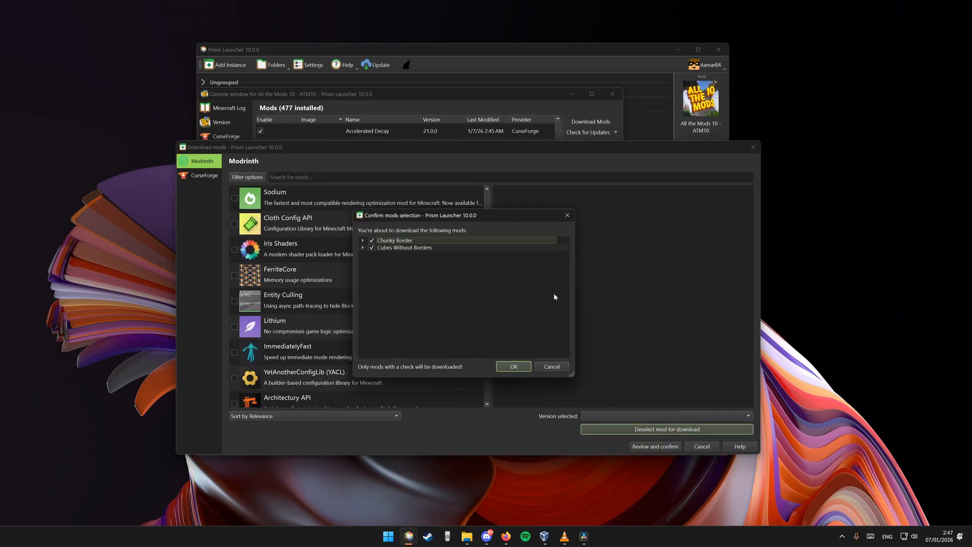
click(513, 367)
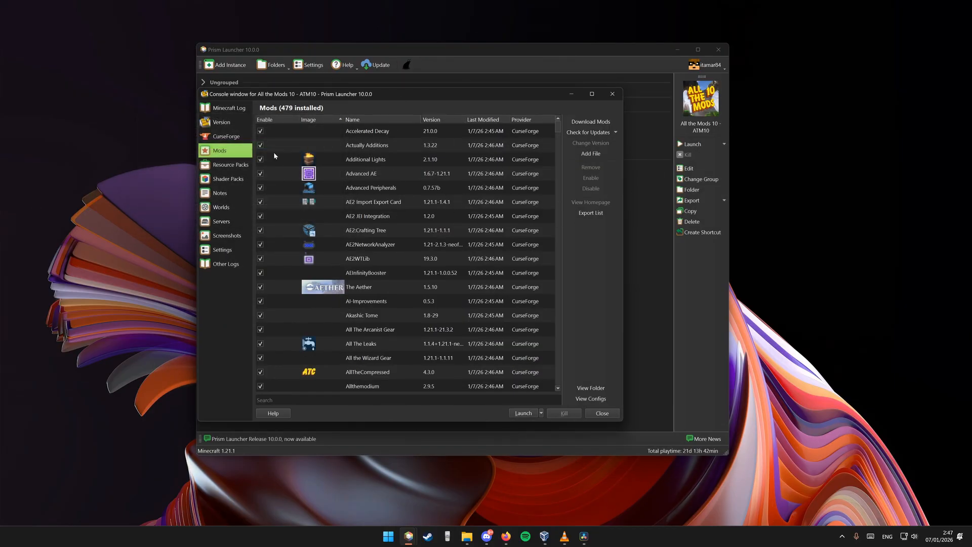
Download the Fresh Animations and Bare Bones resource packs from Modrinth into ATM10
click(238, 167)
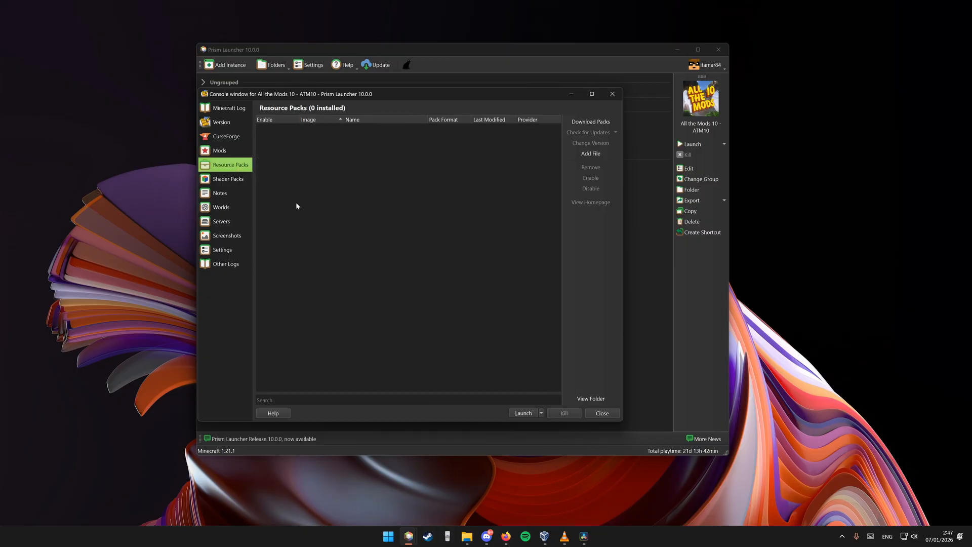
click(591, 122)
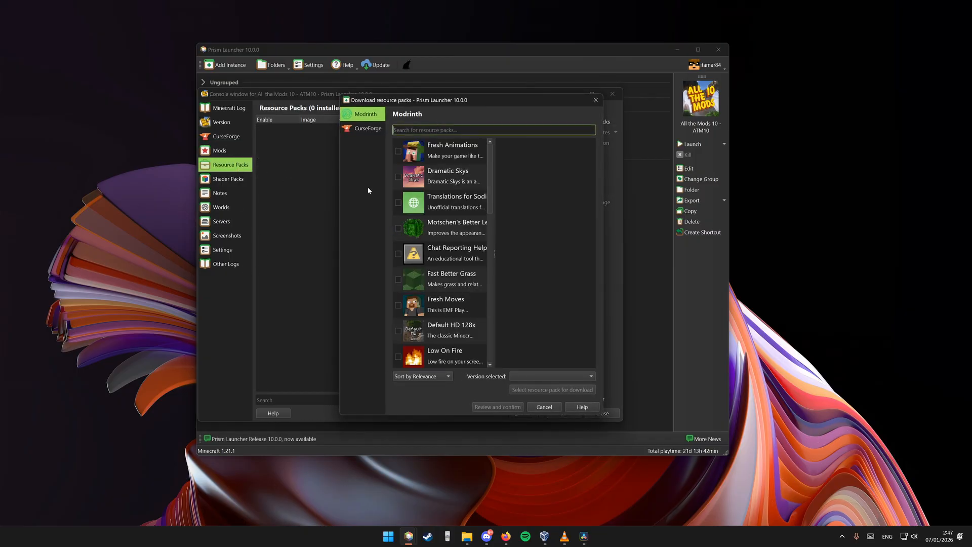
drag(342, 416, 222, 423)
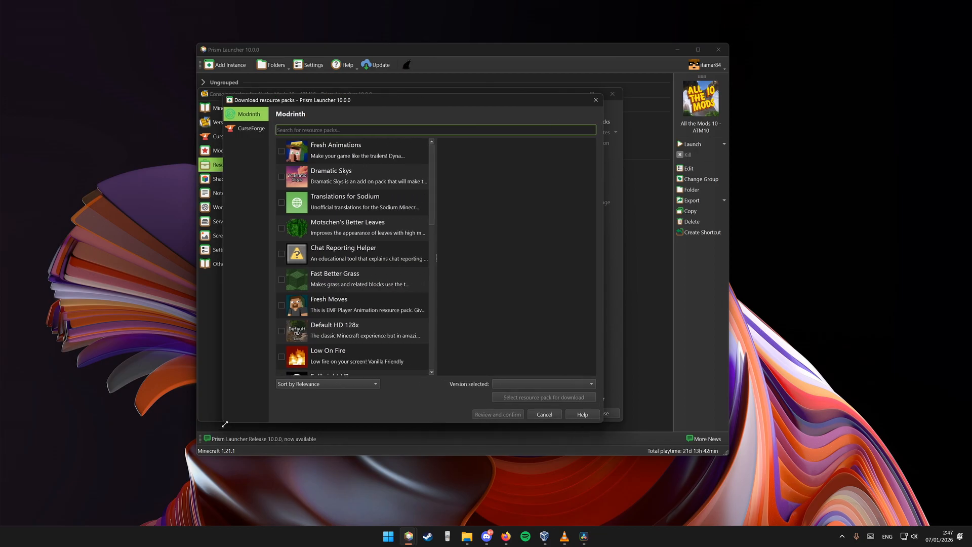
click(280, 151)
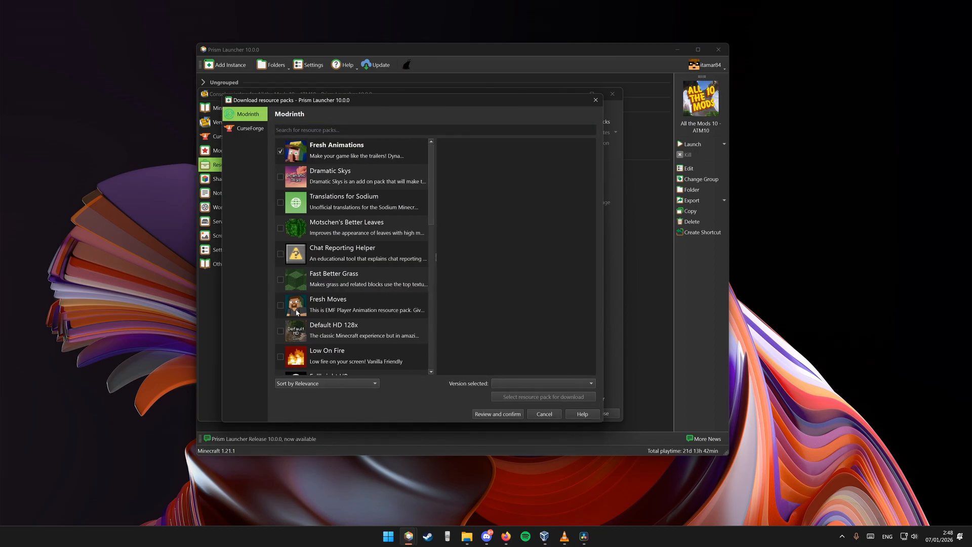
scroll(272, 297, down, 5)
scroll(291, 264, up, 4)
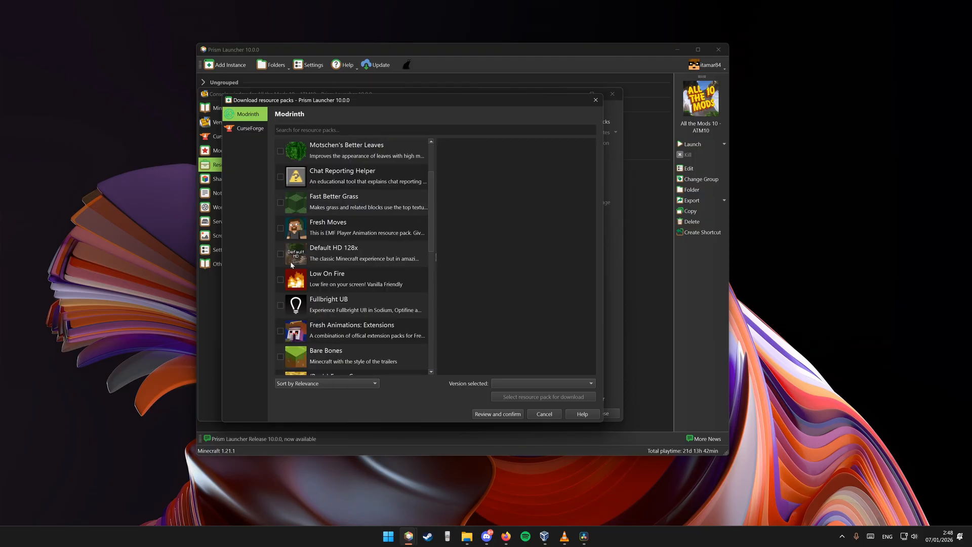
click(281, 357)
scroll(380, 344, down, 2)
scroll(379, 344, up, 3)
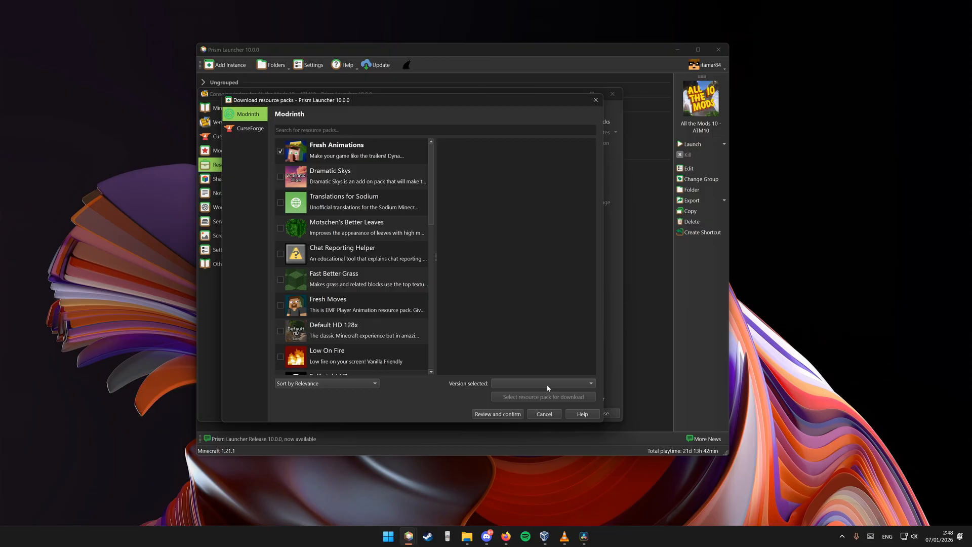
click(505, 415)
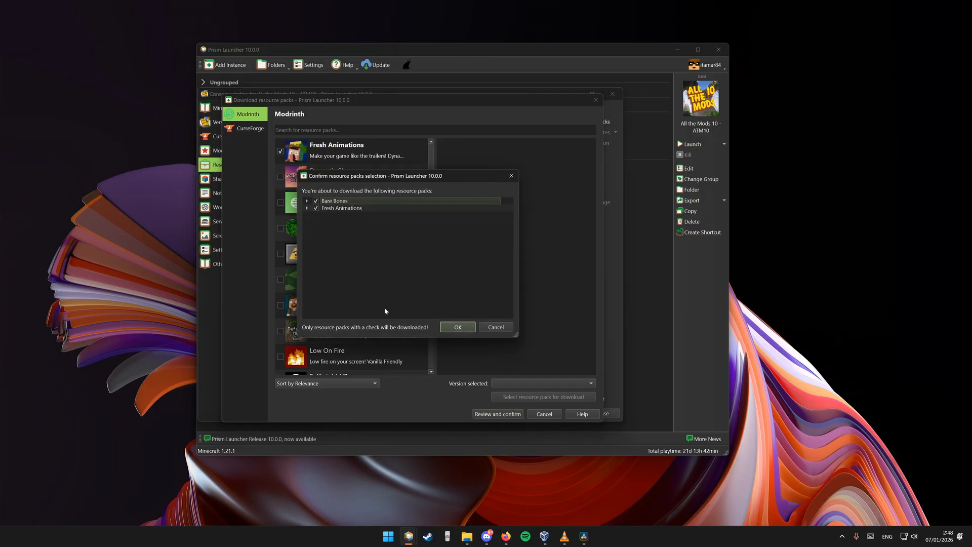
click(458, 327)
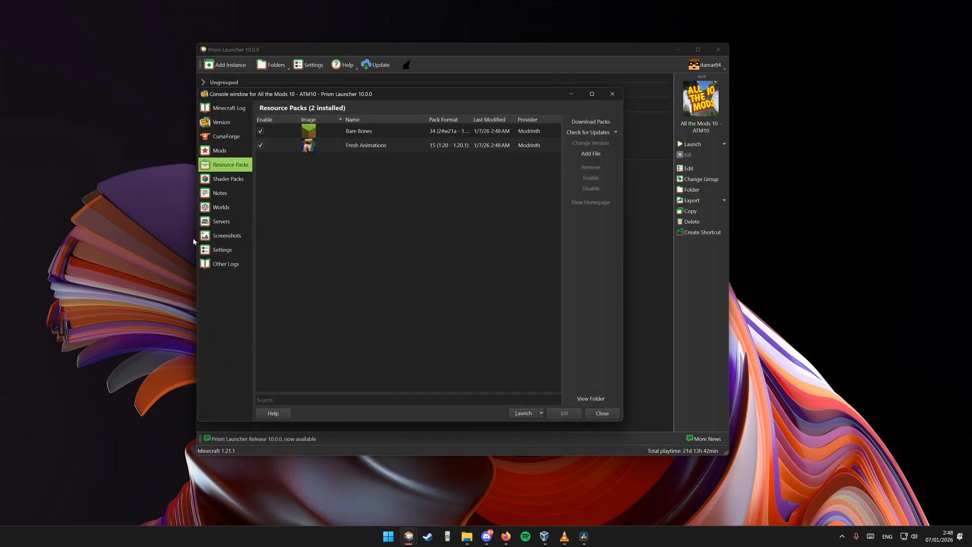
Search shader packs for 'photo' and install Photon Shaders from Modrinth
click(231, 179)
click(598, 124)
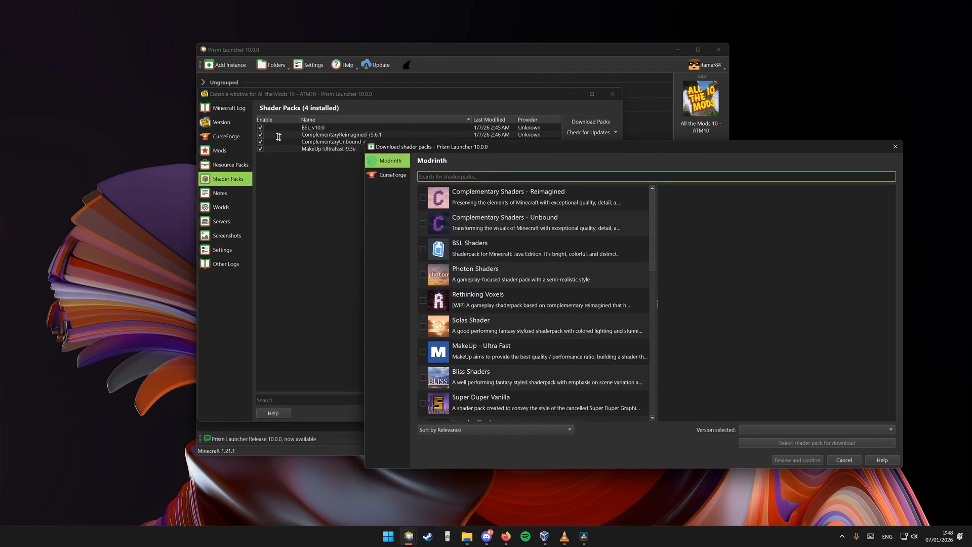
drag(507, 158, 287, 143)
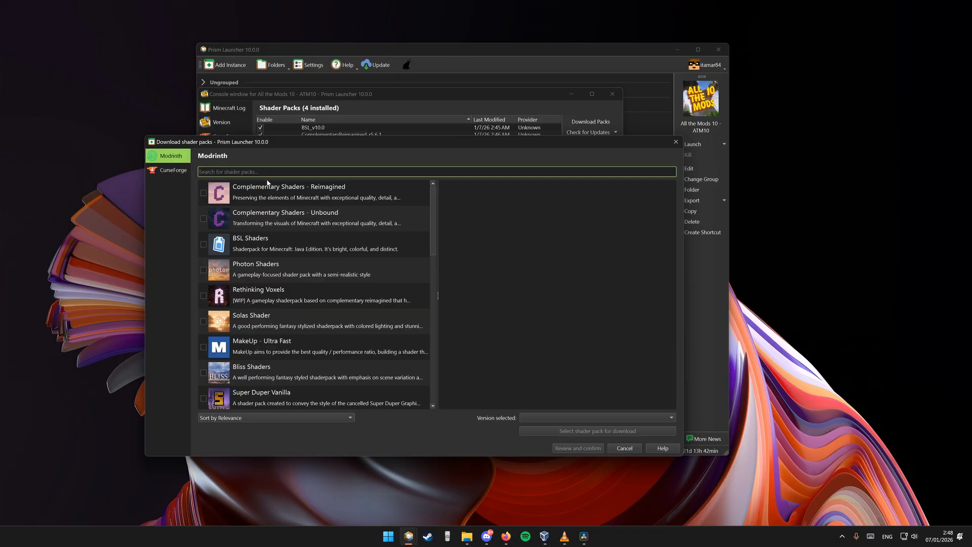
text(photo)
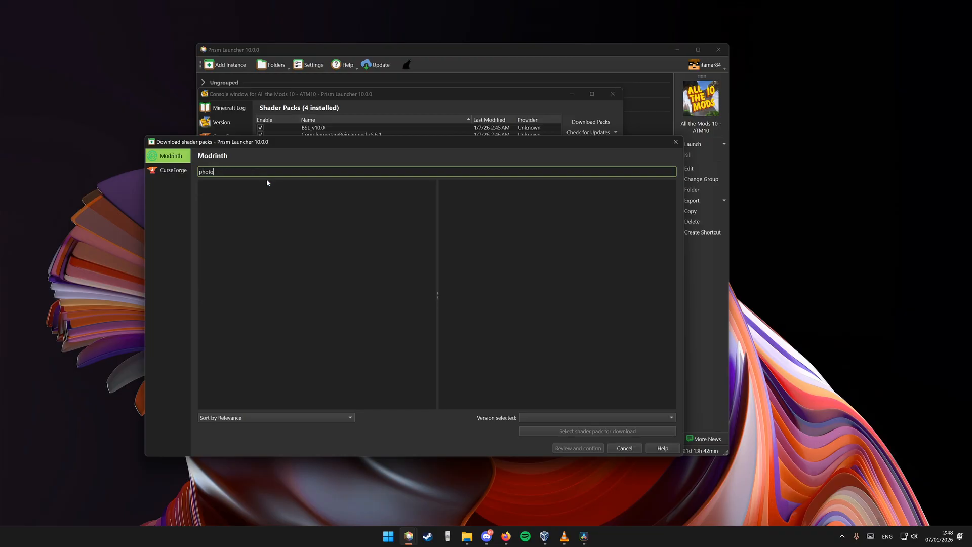
click(333, 185)
click(582, 431)
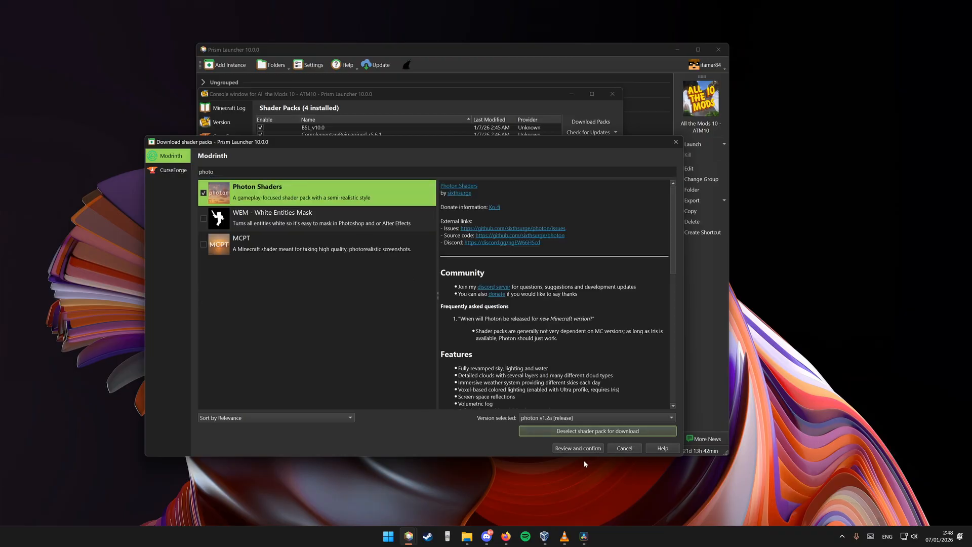
click(586, 450)
click(454, 364)
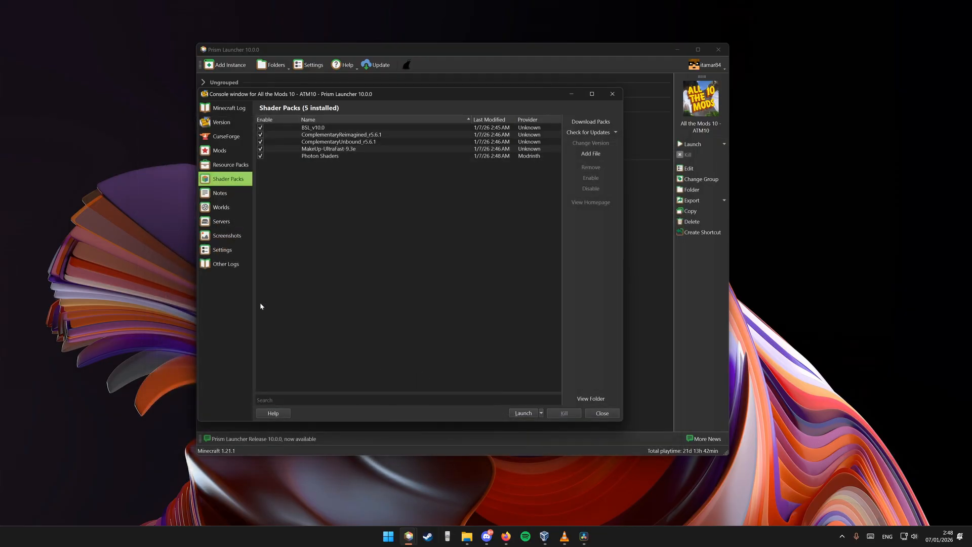
Look over ATM10's Worlds, Screenshots, Servers and Java settings, close the window, and launch the instance
click(221, 205)
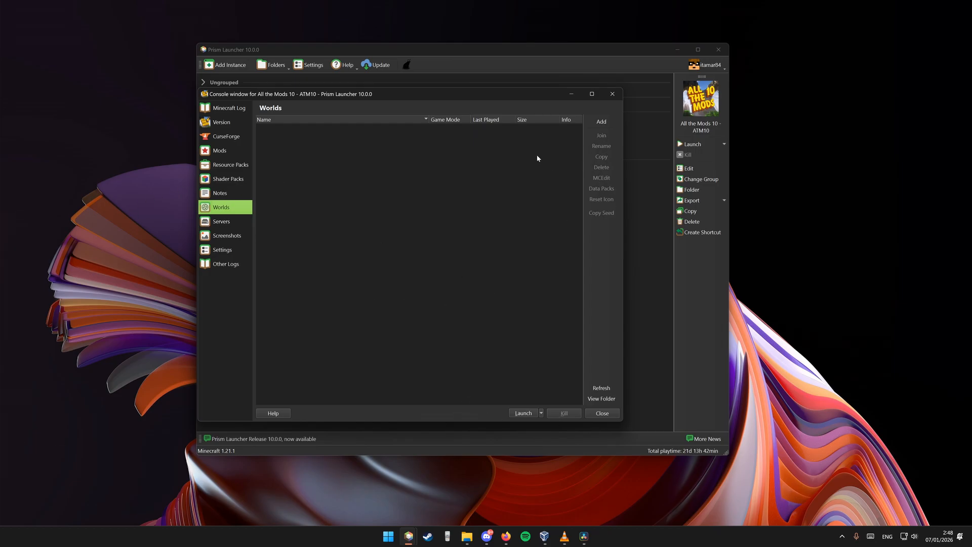
click(233, 234)
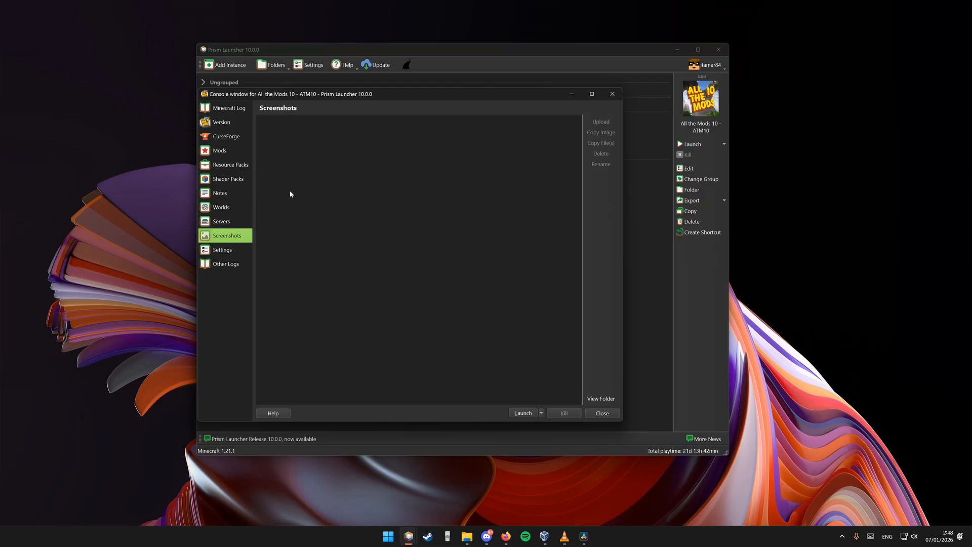
click(218, 223)
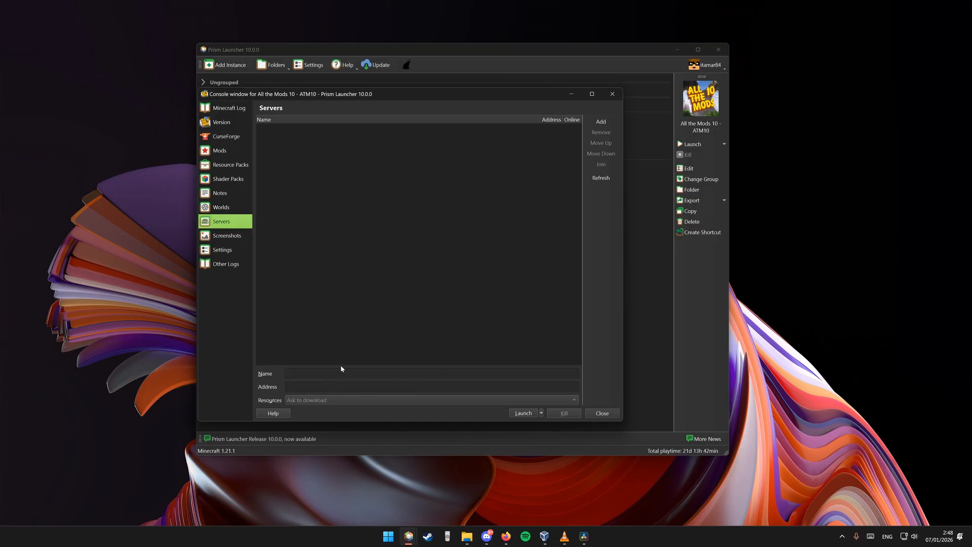
click(219, 251)
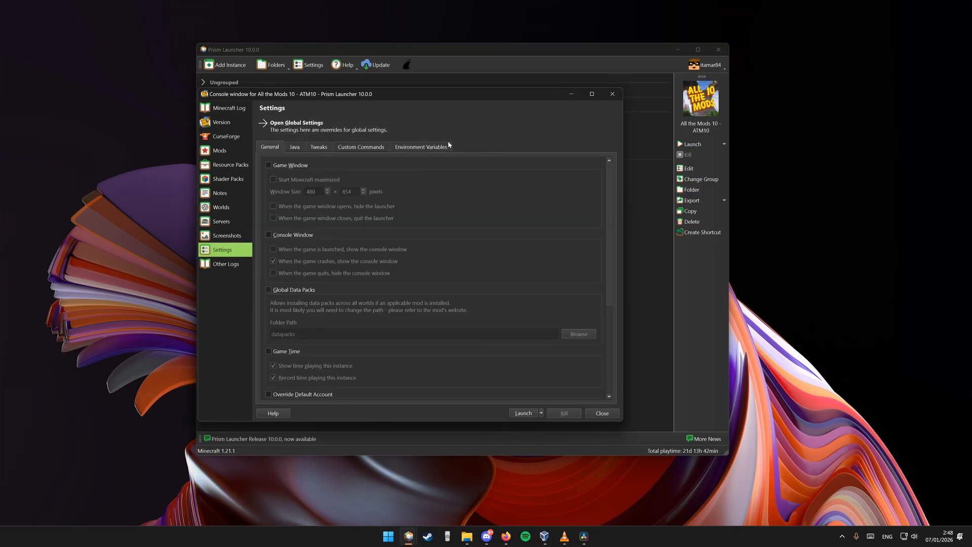
click(294, 147)
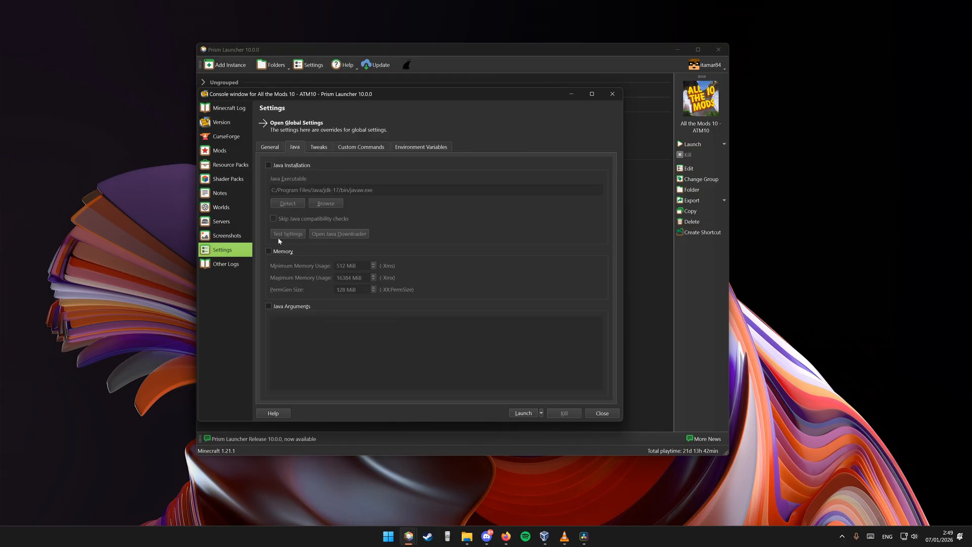
click(595, 413)
double_click(224, 184)
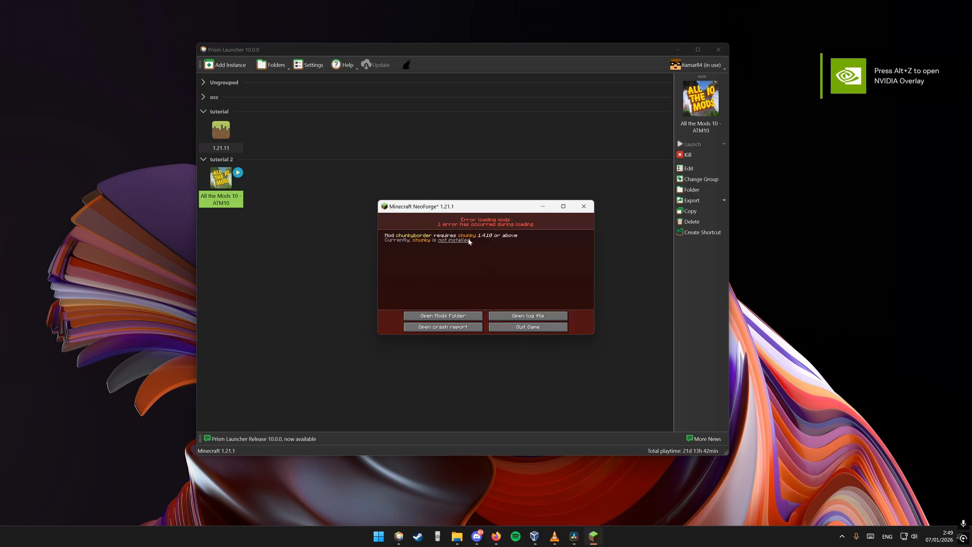
Quit the game after the missing Chunky error and reopen the ATM10 instance's edit window
click(535, 330)
right_click(236, 187)
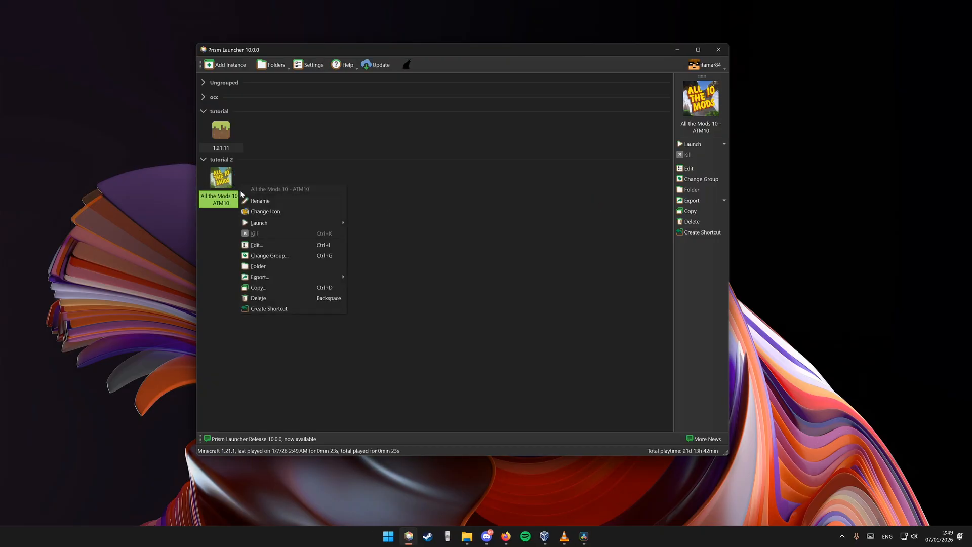
click(305, 244)
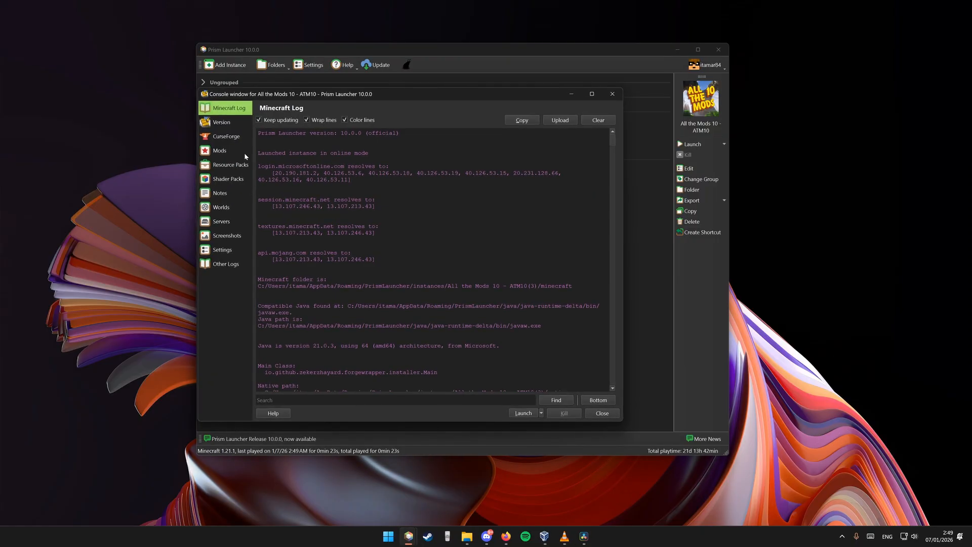
Search mods for 'chunky' and download Chunky 1.4.23 from Modrinth into ATM10
click(223, 151)
click(608, 121)
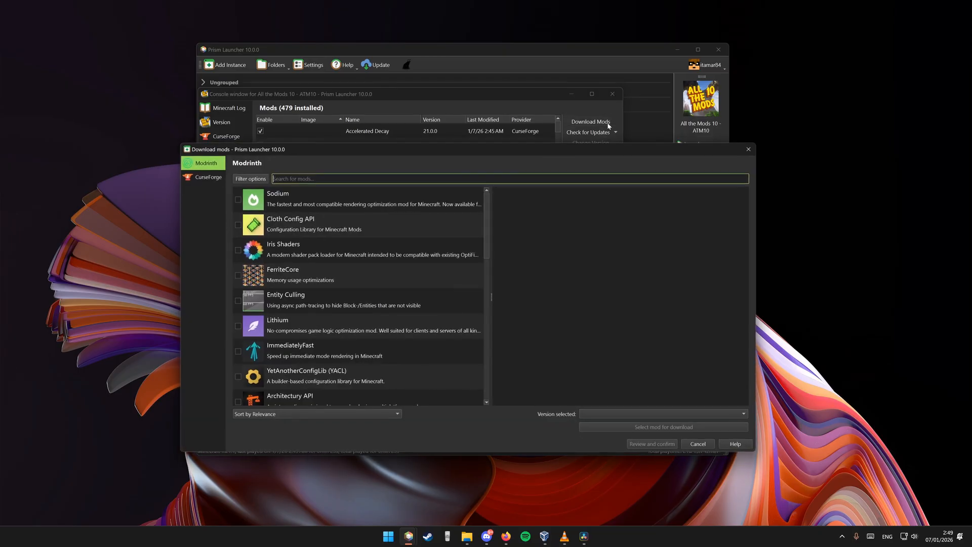
text(chunky)
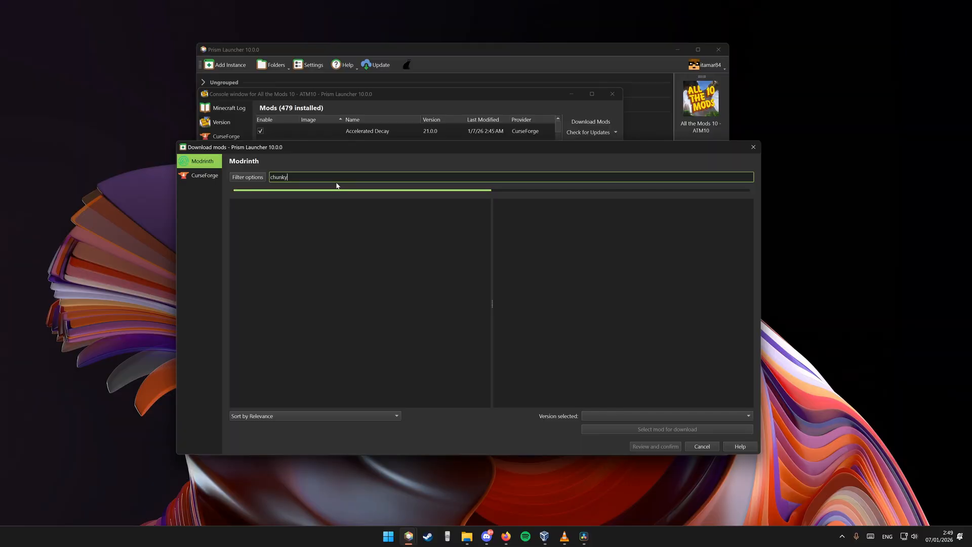
click(307, 205)
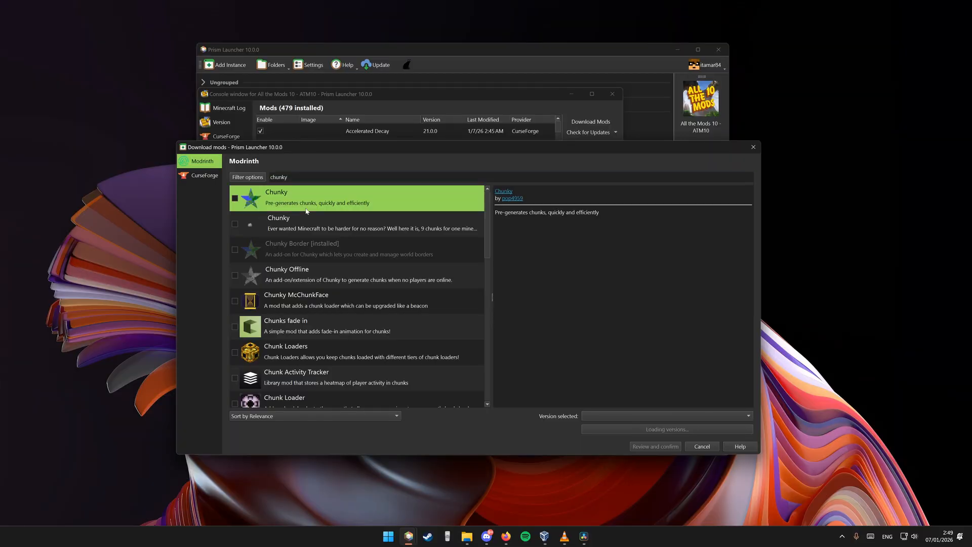
click(379, 254)
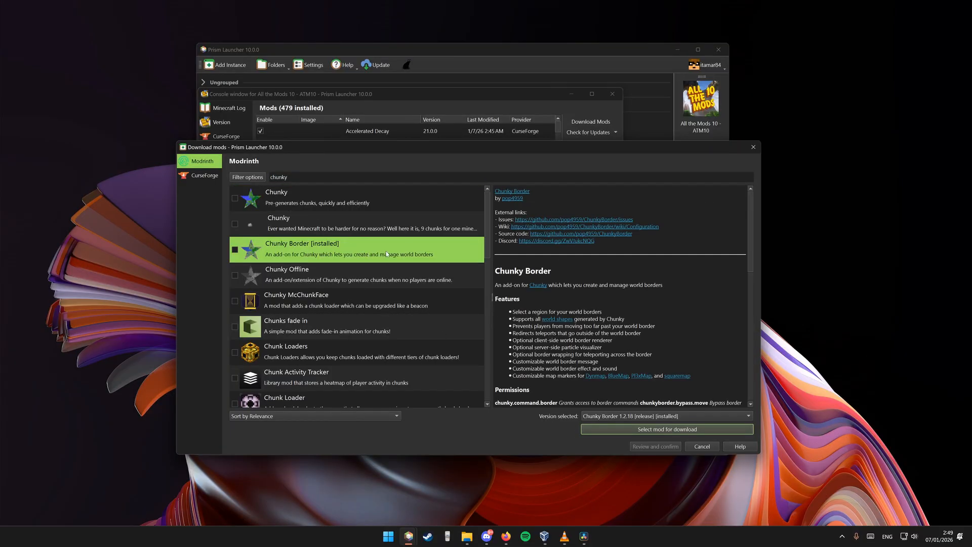
click(313, 209)
click(617, 429)
click(665, 448)
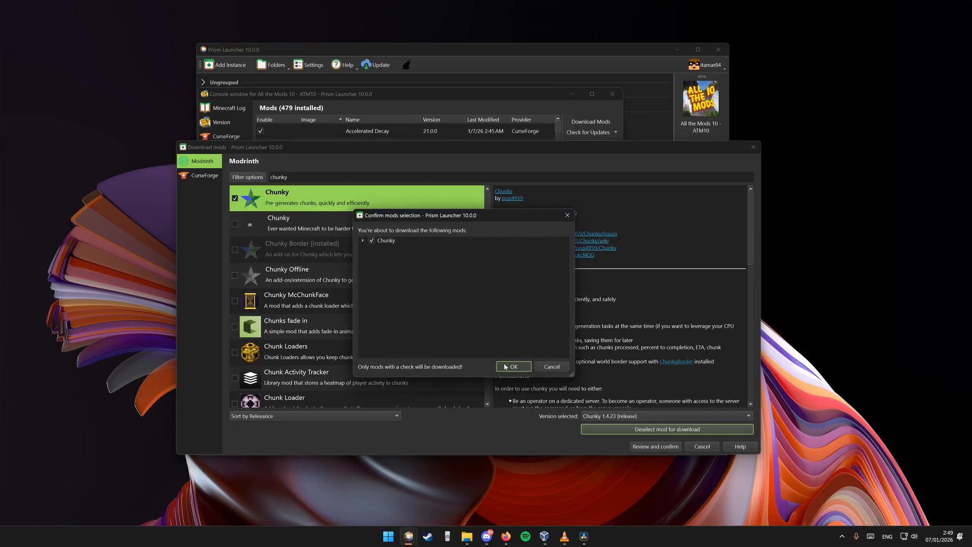
click(517, 366)
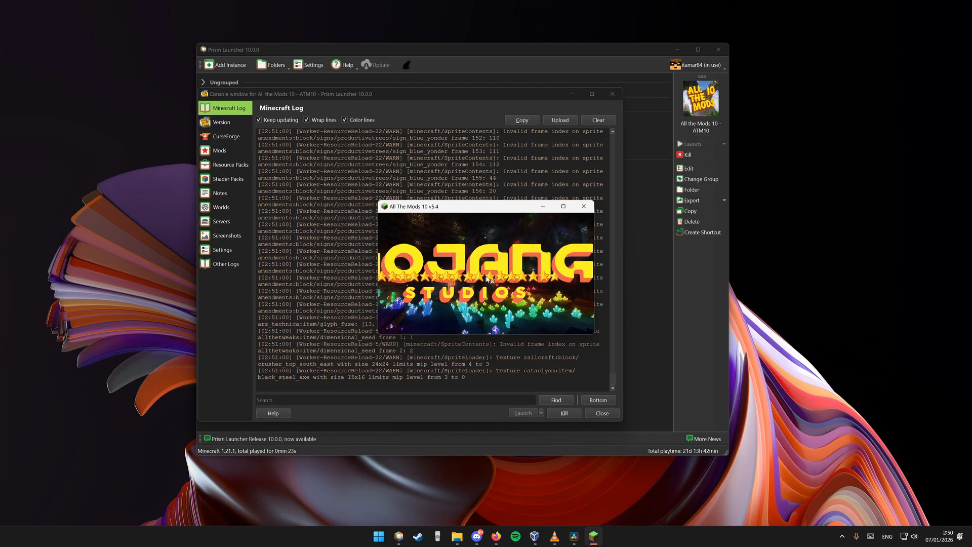
Move the Minecraft game window up and left and enlarge it while All the Mods 10 loads
drag(504, 211, 492, 205)
drag(578, 333, 619, 366)
drag(531, 209, 469, 210)
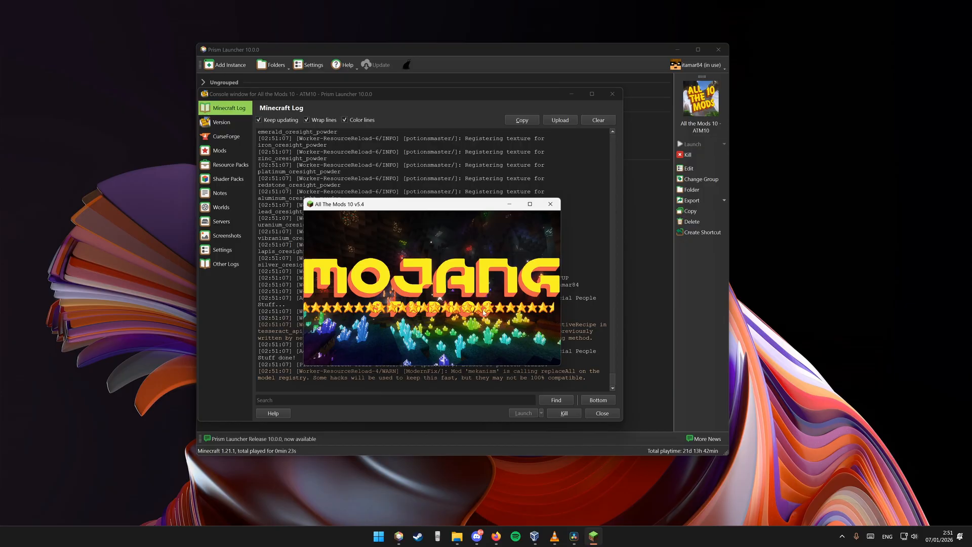
Minimize and restore the game window from the taskbar, then choose Single Player for a new world
click(509, 204)
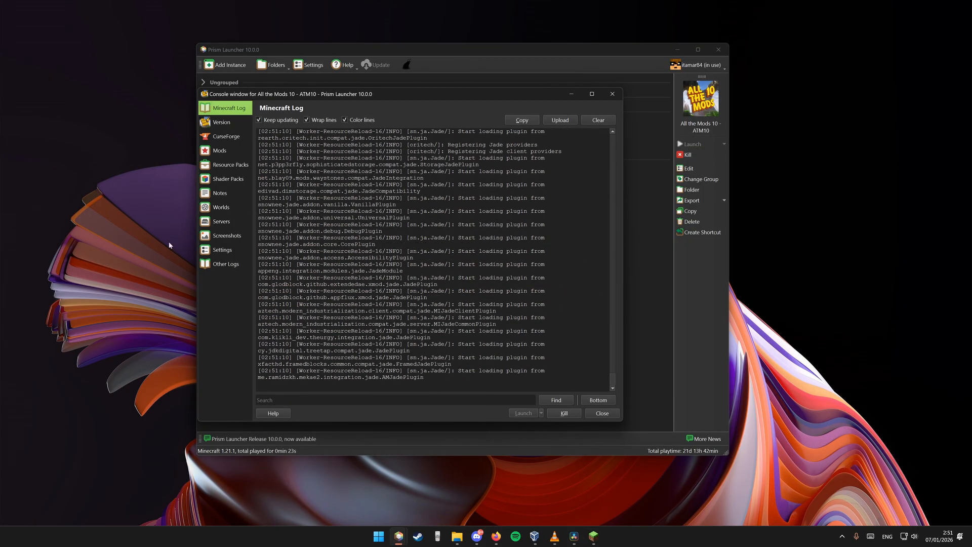
click(594, 536)
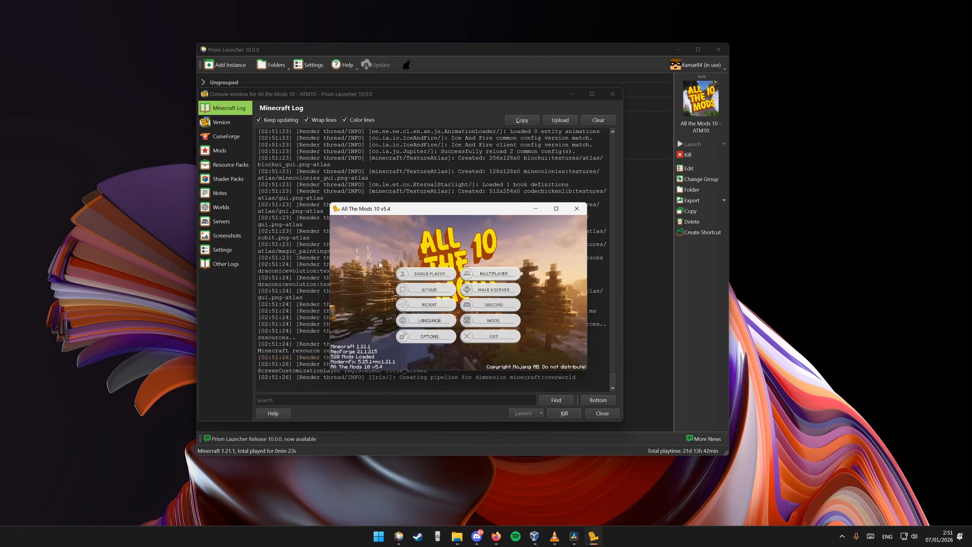
click(418, 279)
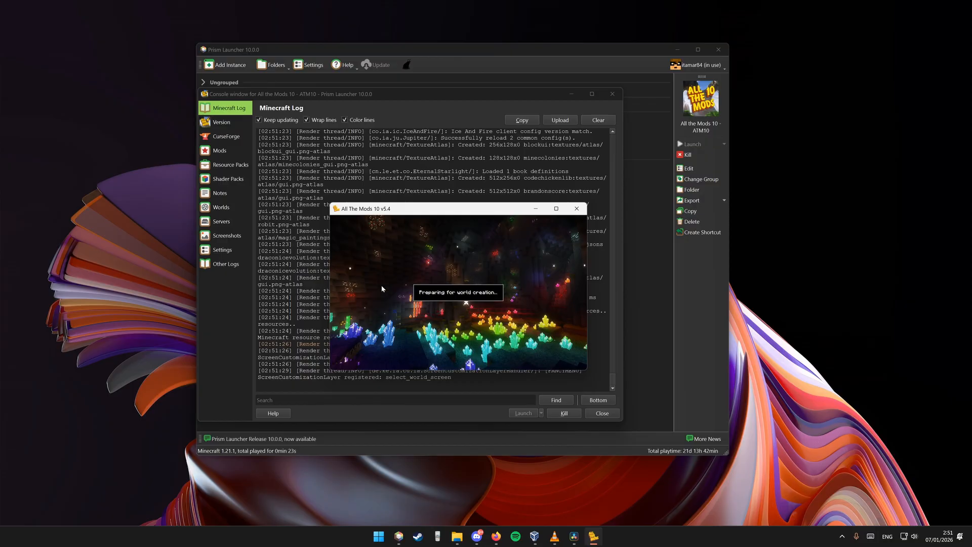